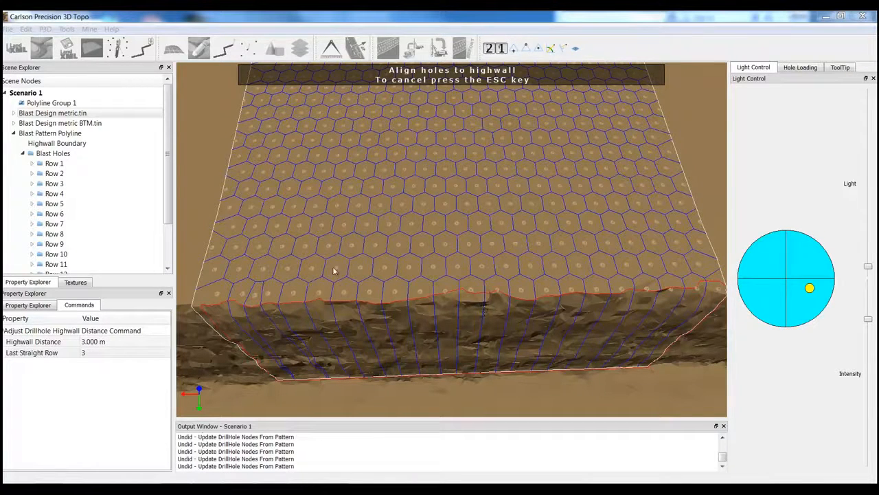
- Examine how the drill holes follow the highwall edge and how the pattern spreads across the whole bench
{"action": "left_click", "coordinate": [248, 297]}
{"action": "middle_click_drag", "start_coordinate": [495, 291], "coordinate": [218, 349]}
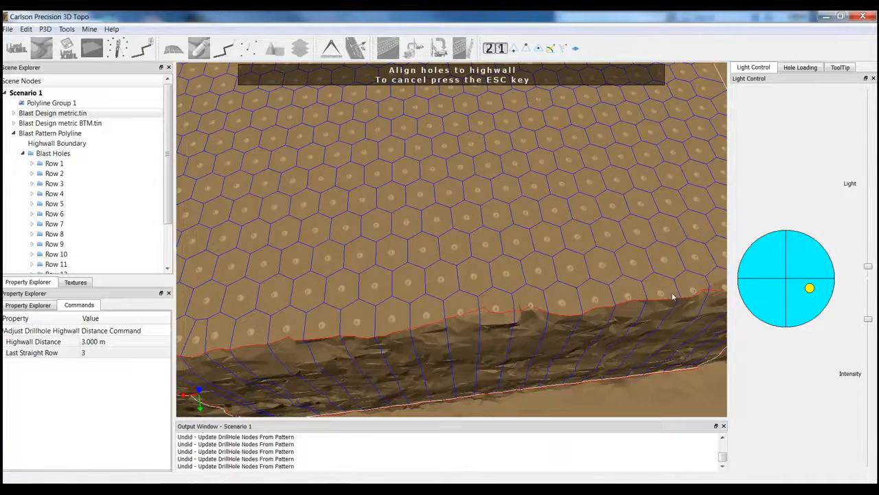
{"action": "middle_click_drag", "start_coordinate": [660, 309], "coordinate": [654, 321]}
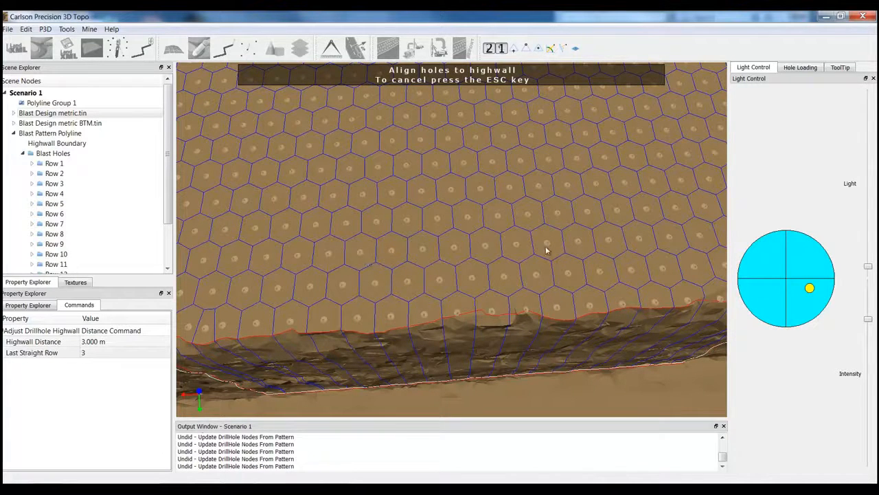
{"action": "middle_click_drag", "start_coordinate": [538, 355], "coordinate": [529, 357]}
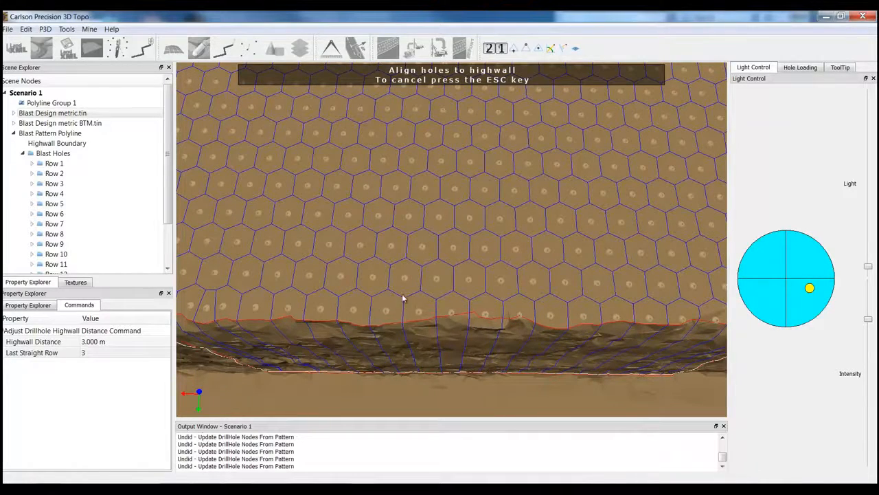
{"action": "scroll", "coordinate": [405, 277], "scroll_direction": "down", "scroll_amount": 3}
{"action": "middle_click_drag", "start_coordinate": [408, 217], "coordinate": [308, 169]}
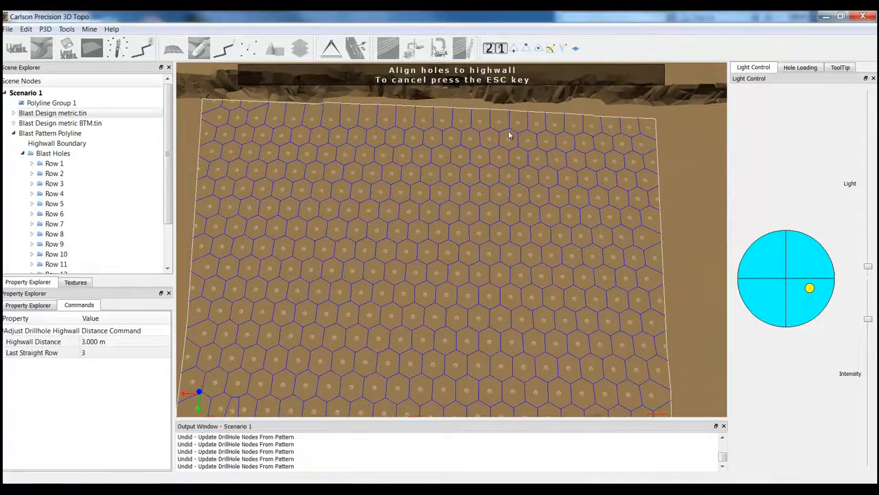
{"action": "middle_click_drag", "start_coordinate": [539, 272], "coordinate": [560, 277]}
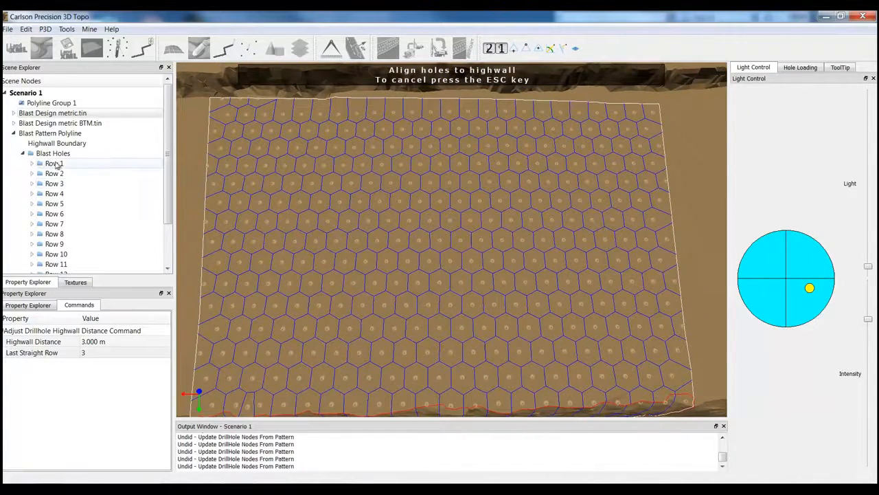
- Adjust the highwall distance of the Blast Holes group again, with the last straight row set to 3
{"action": "left_click", "coordinate": [53, 153]}
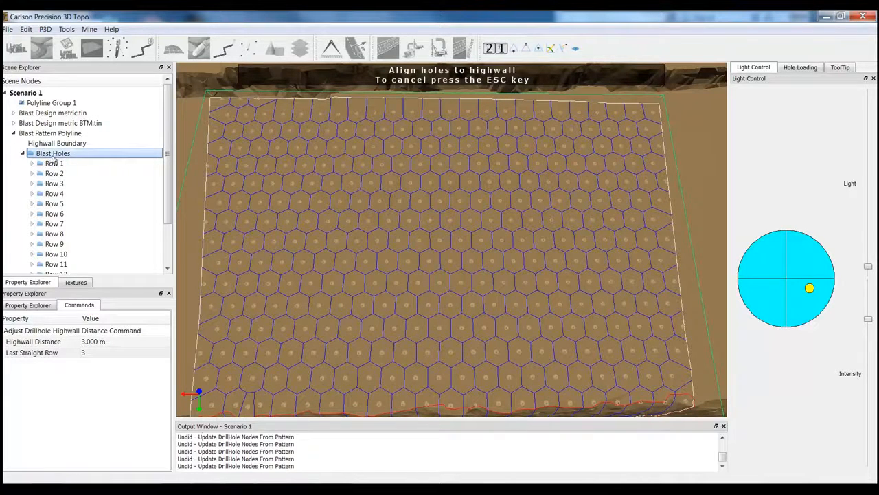
{"action": "right_click", "coordinate": [53, 158]}
{"action": "left_click", "coordinate": [47, 156]}
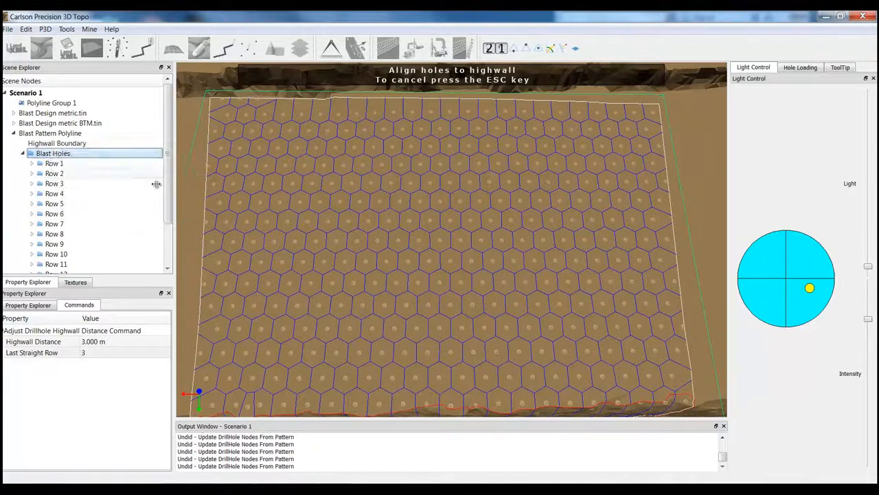
{"action": "middle_click_drag", "start_coordinate": [289, 269], "coordinate": [290, 261]}
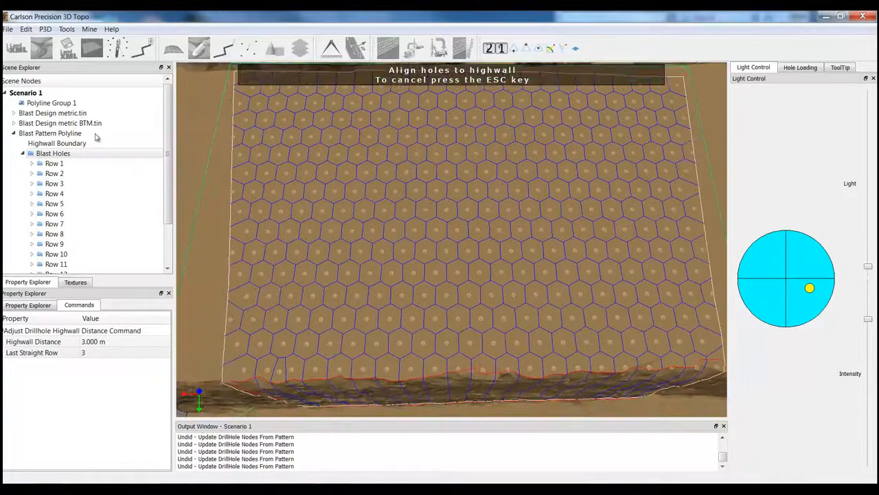
{"action": "left_click", "coordinate": [61, 158]}
{"action": "right_click", "coordinate": [61, 156]}
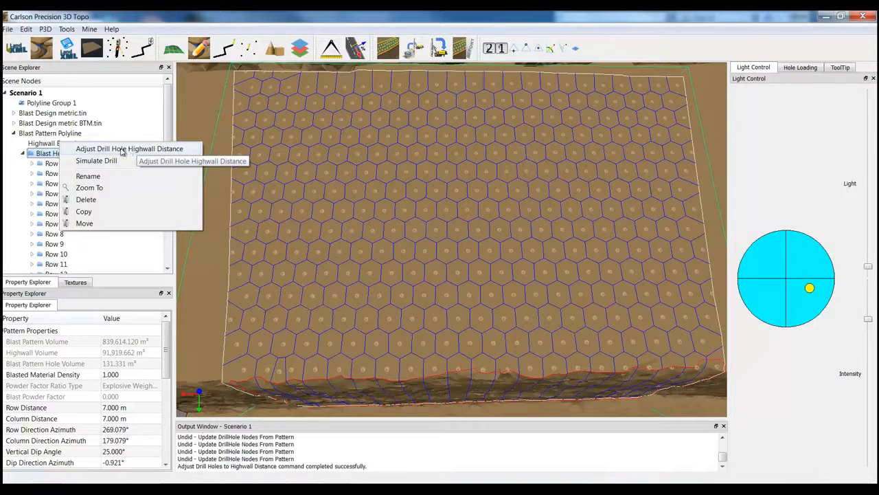
{"action": "left_click", "coordinate": [162, 152]}
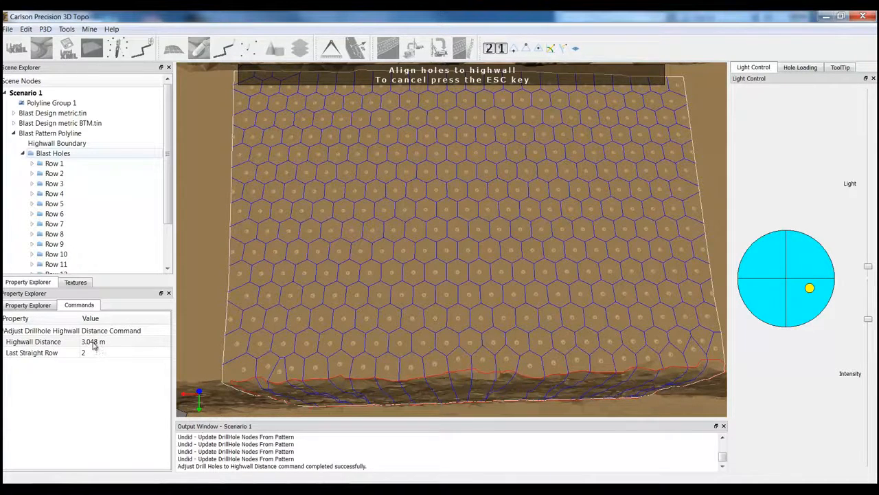
{"action": "middle_click_drag", "start_coordinate": [520, 387], "coordinate": [512, 384]}
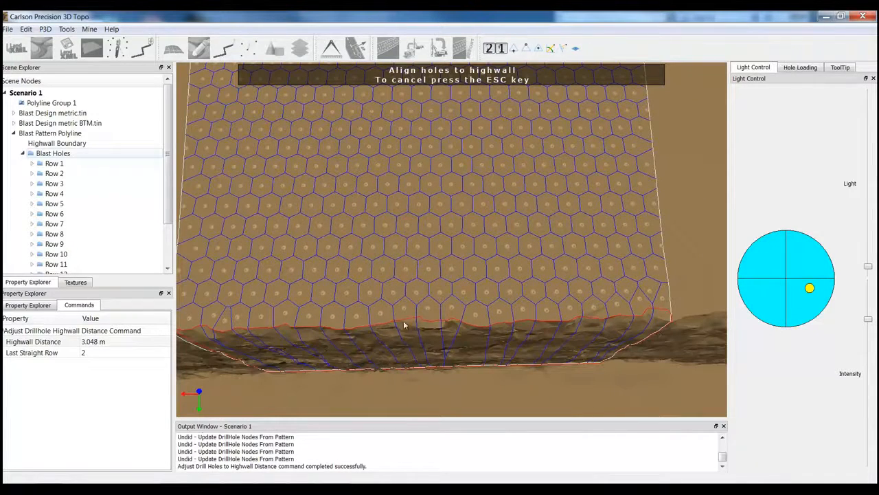
{"action": "middle_click_drag", "start_coordinate": [417, 316], "coordinate": [478, 317]}
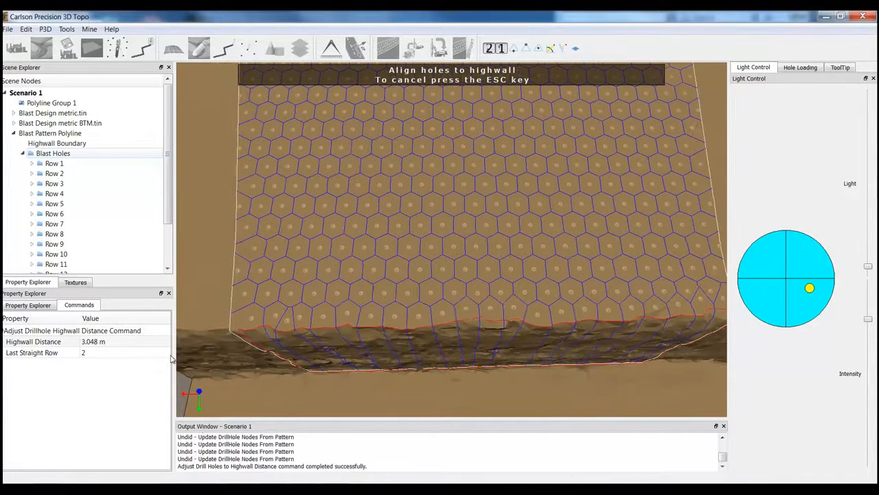
{"action": "left_click", "coordinate": [99, 354]}
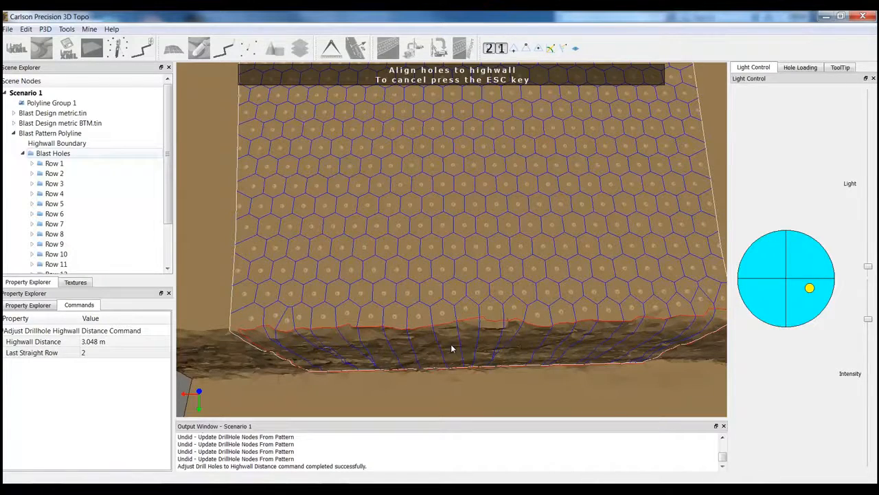
{"action": "middle_click_drag", "start_coordinate": [452, 347], "coordinate": [454, 322]}
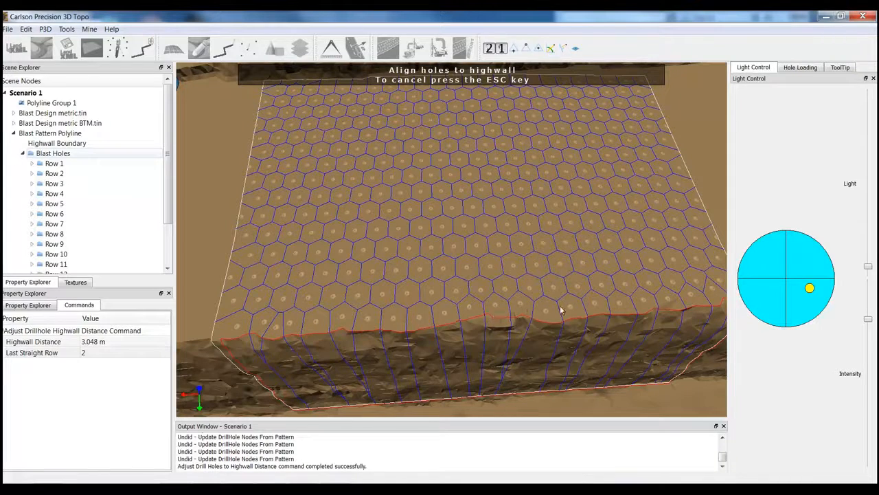
{"action": "left_click", "coordinate": [89, 353]}
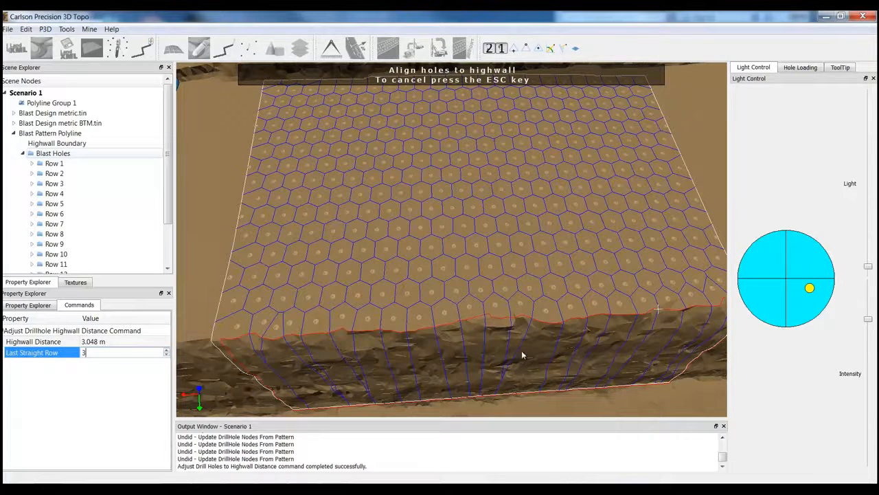
{"action": "key", "text": "Return"}
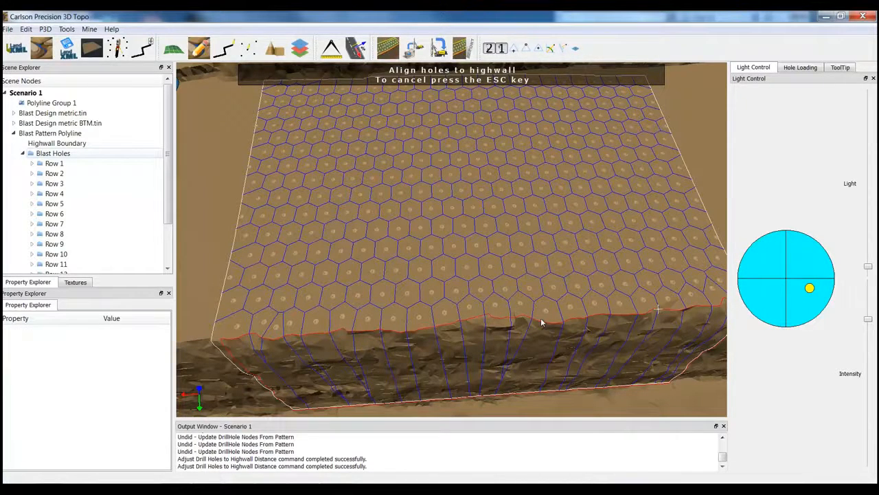
- Move hole A18 in the first row by its grip and inspect its position relative to the highwall edge
{"action": "left_click", "coordinate": [542, 322]}
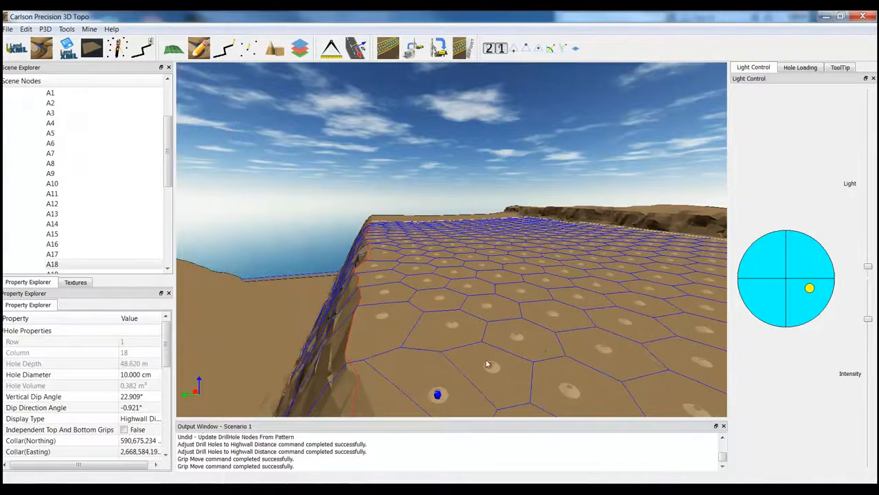
{"action": "scroll", "coordinate": [453, 358], "scroll_direction": "down", "scroll_amount": 6}
{"action": "scroll", "coordinate": [395, 319], "scroll_direction": "up", "scroll_amount": 4}
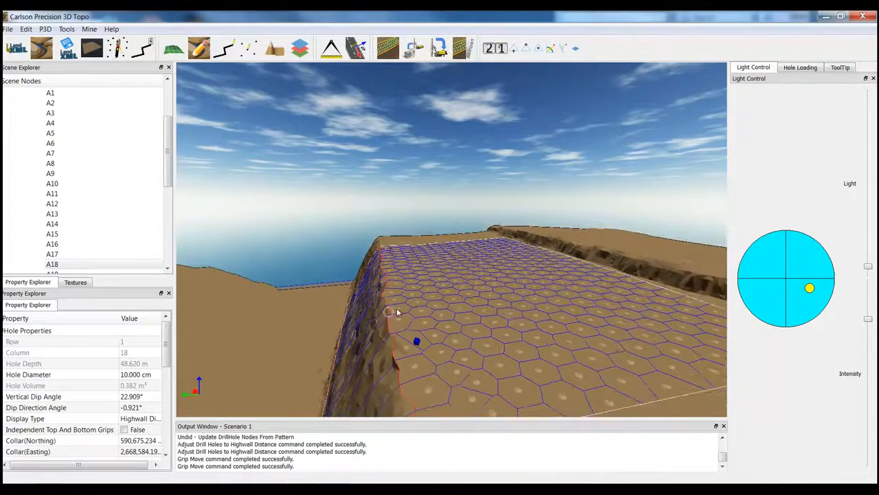
{"action": "scroll", "coordinate": [406, 332], "scroll_direction": "up", "scroll_amount": 1}
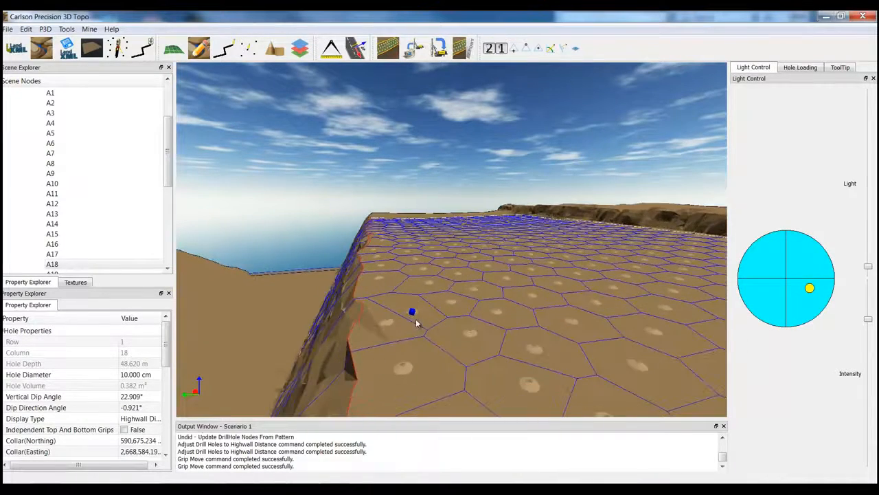
{"action": "scroll", "coordinate": [408, 351], "scroll_direction": "up", "scroll_amount": 1}
{"action": "scroll", "coordinate": [408, 351], "scroll_direction": "down", "scroll_amount": 3}
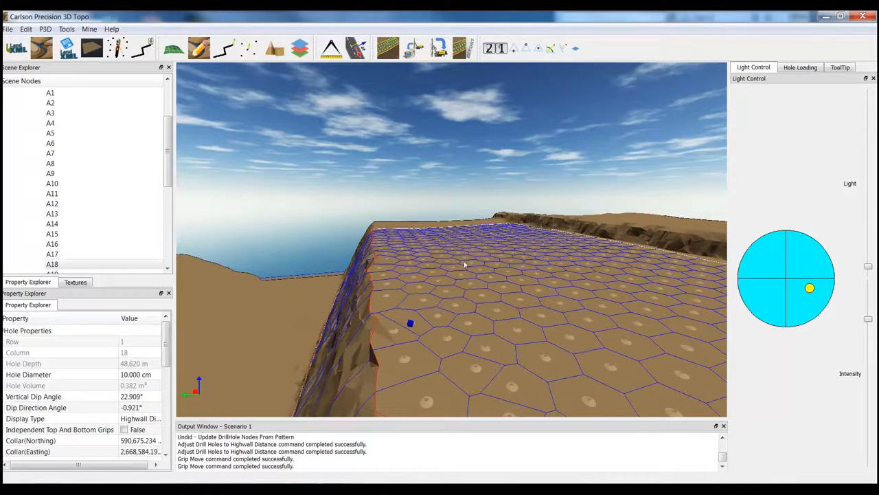
- Hide the Blast Design metric.tin surface to expose the drill holes below it
{"action": "left_click_drag", "start_coordinate": [167, 151], "coordinate": [167, 124]}
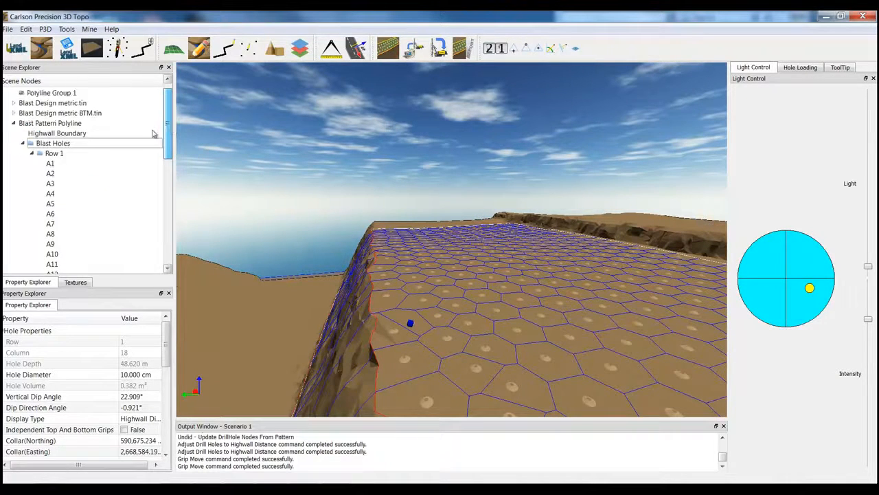
{"action": "left_click", "coordinate": [55, 144]}
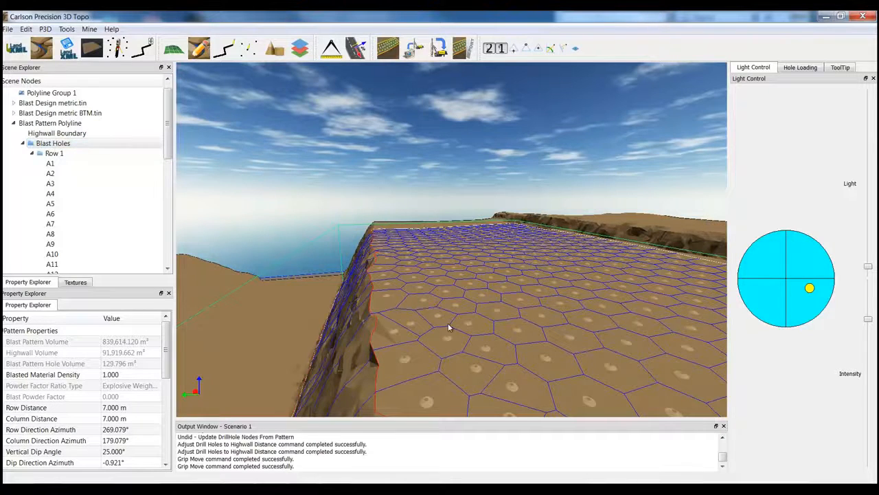
{"action": "middle_click_drag", "start_coordinate": [449, 328], "coordinate": [472, 418]}
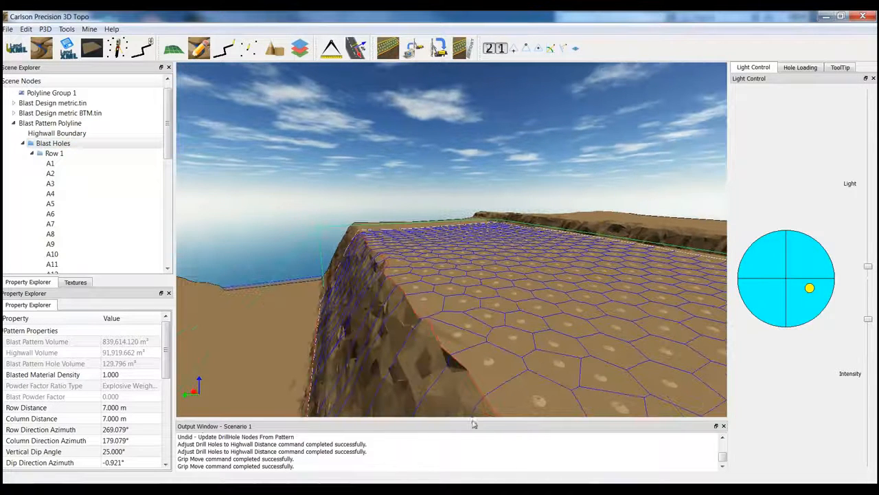
{"action": "left_click", "coordinate": [48, 103]}
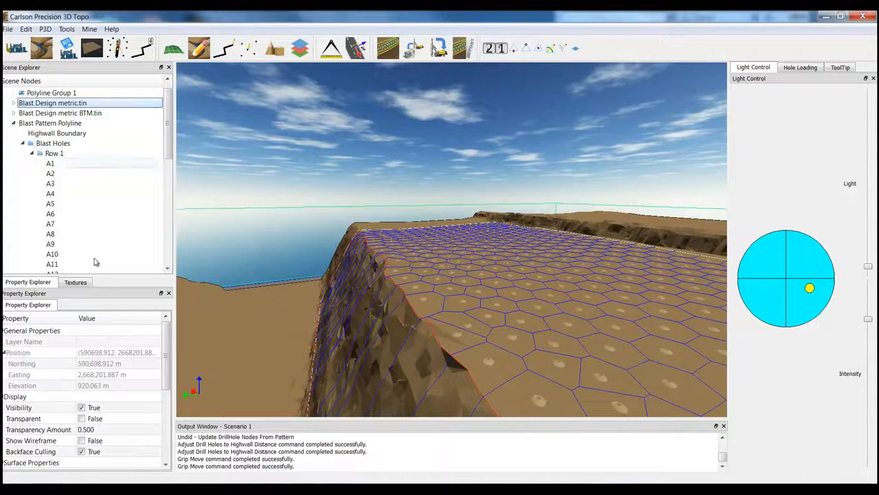
{"action": "left_click", "coordinate": [81, 408]}
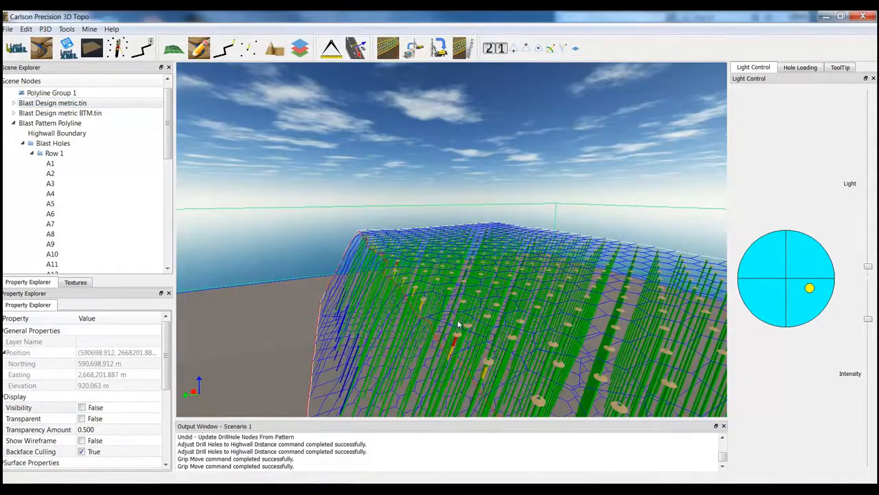
{"action": "scroll", "coordinate": [455, 306], "scroll_direction": "up", "scroll_amount": 5}
{"action": "scroll", "coordinate": [450, 312], "scroll_direction": "down", "scroll_amount": 10}
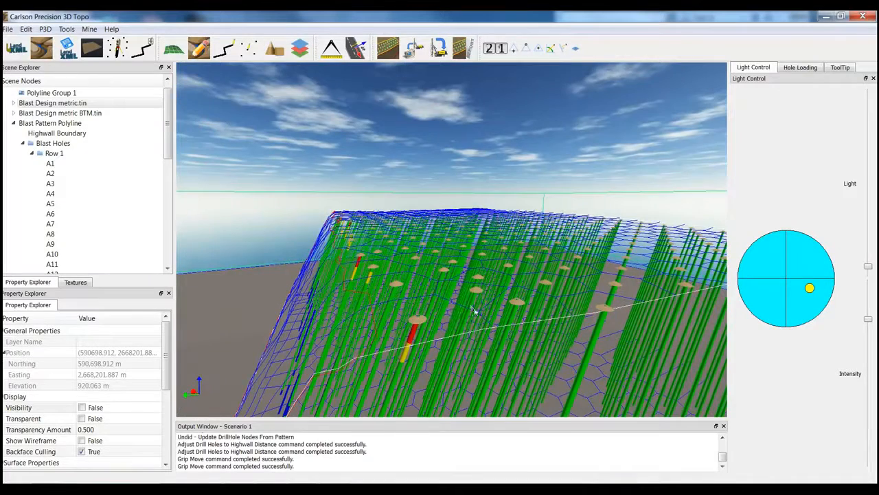
{"action": "middle_click_drag", "start_coordinate": [475, 308], "coordinate": [458, 298]}
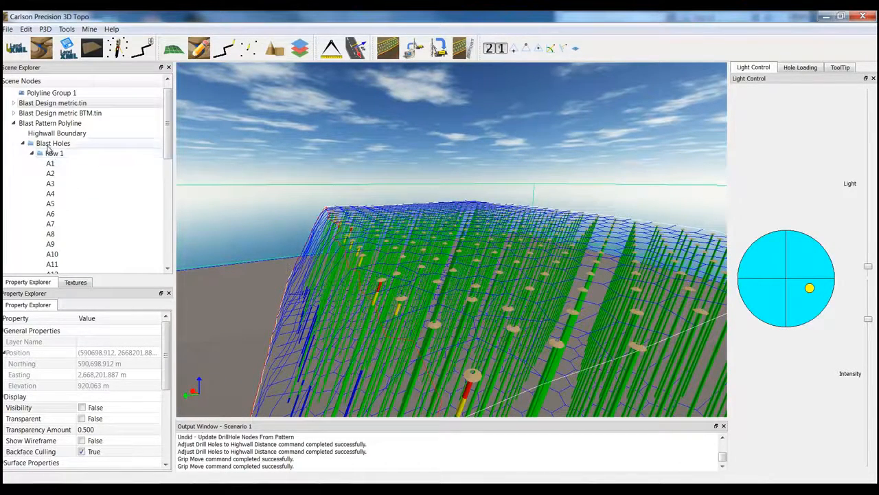
- Compare the available hole loading patterns and apply the 100 - 2 Decks loading to all Blast Holes
{"action": "left_click", "coordinate": [55, 145]}
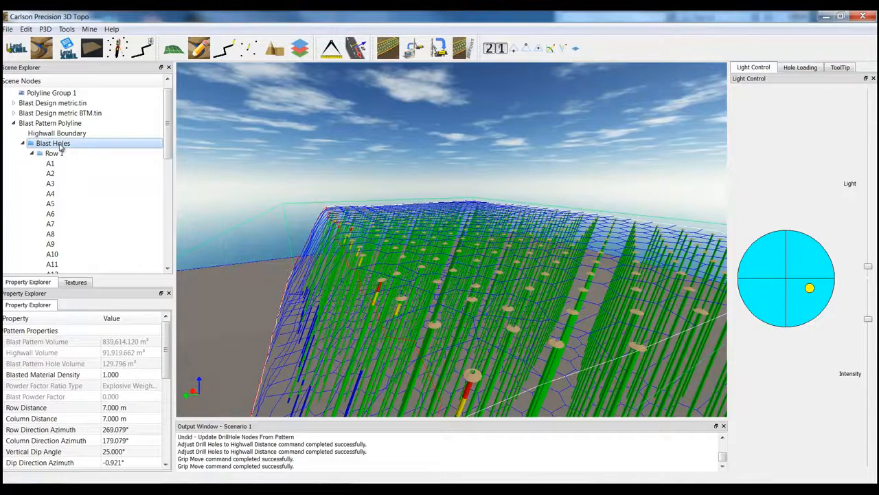
{"action": "left_click", "coordinate": [809, 68]}
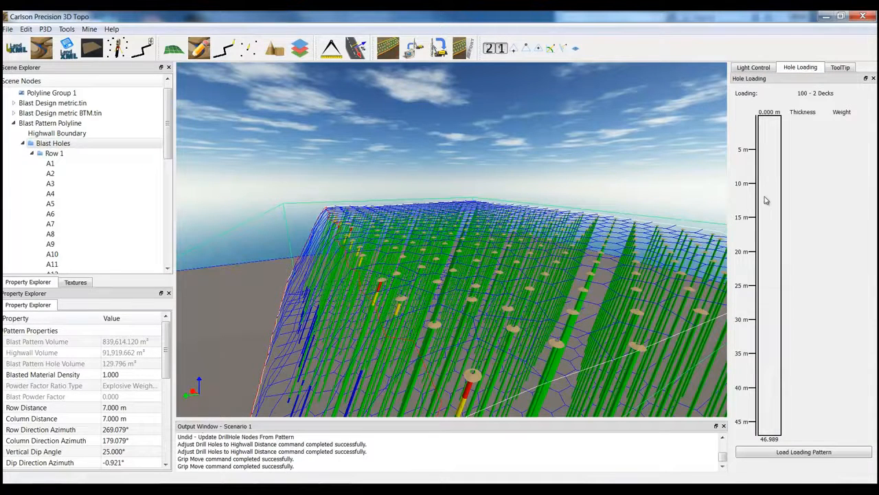
{"action": "left_click", "coordinate": [809, 452]}
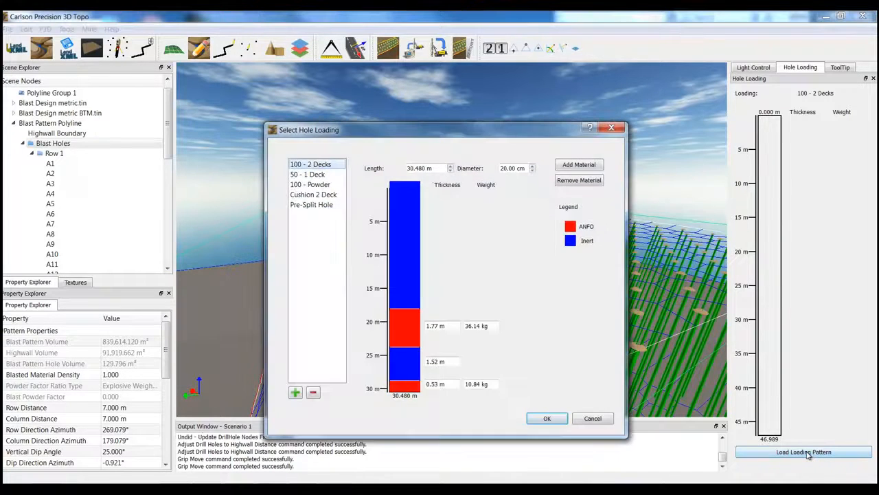
{"action": "left_click_drag", "start_coordinate": [375, 134], "coordinate": [359, 118]}
{"action": "left_click", "coordinate": [295, 189]}
{"action": "left_click", "coordinate": [298, 180]}
{"action": "left_click", "coordinate": [295, 169]}
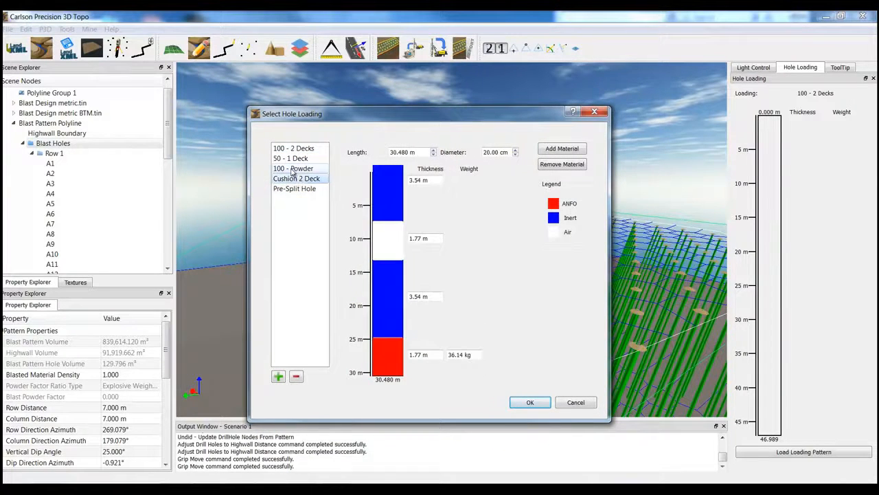
{"action": "left_click", "coordinate": [297, 159]}
{"action": "left_click", "coordinate": [298, 149]}
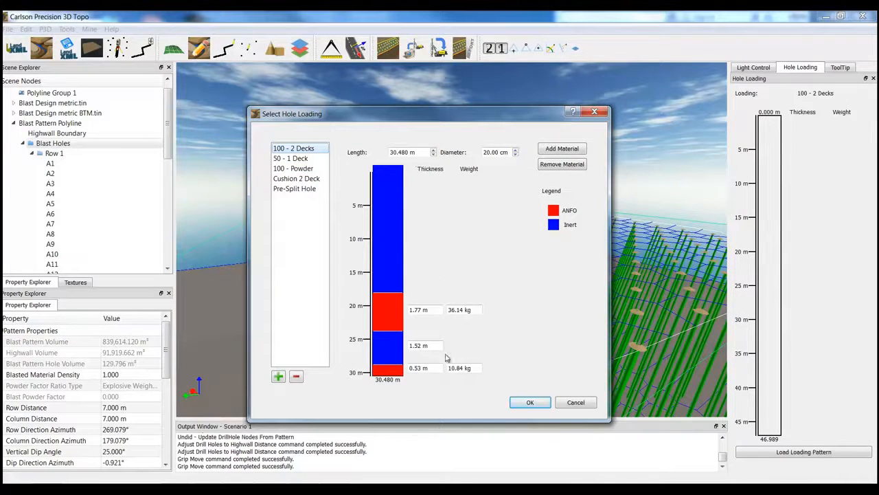
{"action": "left_click", "coordinate": [534, 404]}
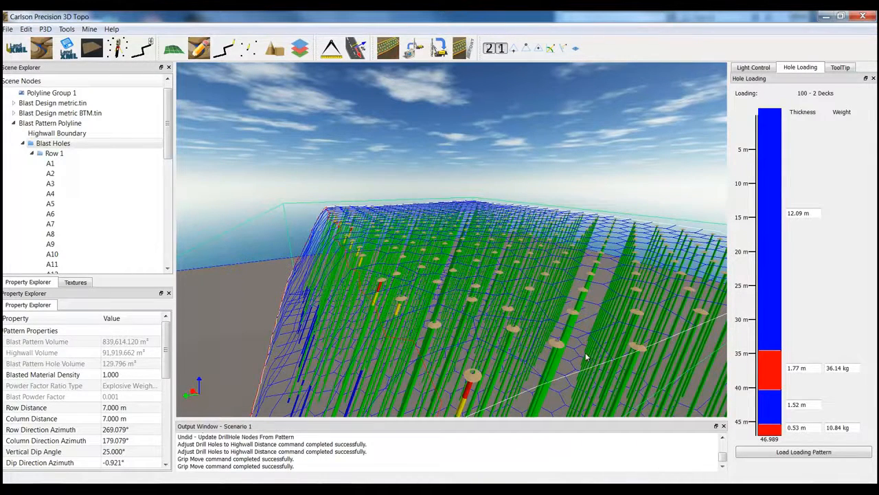
- Set the display type of the Blast Holes group to Hole Loading
{"action": "mouse_move", "coordinate": [586, 353]}
{"action": "middle_mouse_down"}
{"action": "mouse_move", "coordinate": [591, 332]}
{"action": "mouse_move", "coordinate": [587, 345]}
{"action": "middle_mouse_up"}
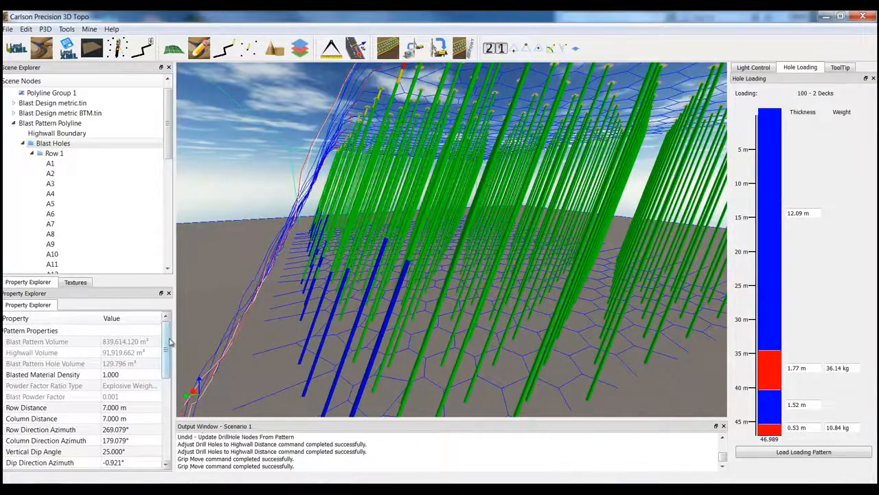
{"action": "left_click_drag", "start_coordinate": [165, 338], "coordinate": [169, 426]}
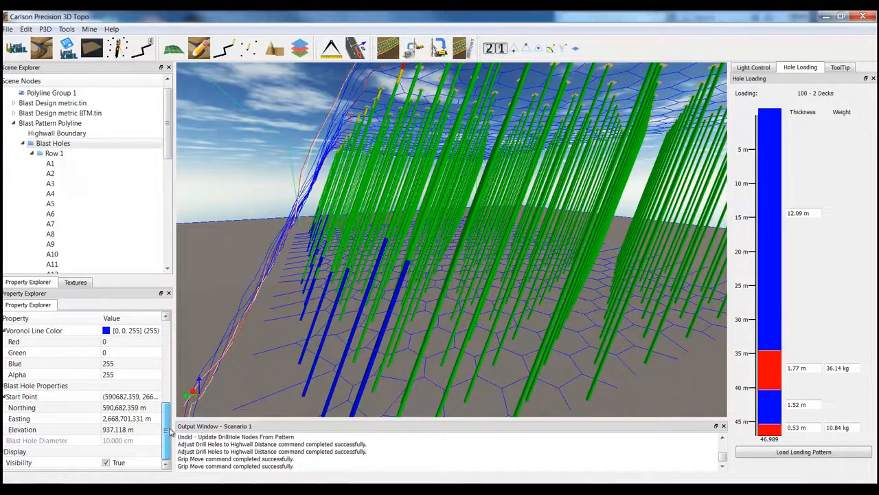
{"action": "left_click_drag", "start_coordinate": [167, 429], "coordinate": [167, 405]}
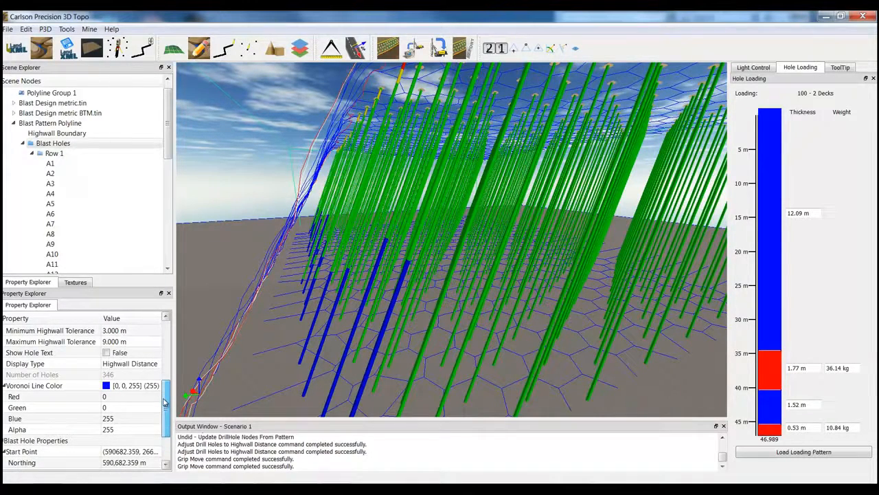
{"action": "left_click", "coordinate": [131, 366]}
{"action": "left_click", "coordinate": [131, 365]}
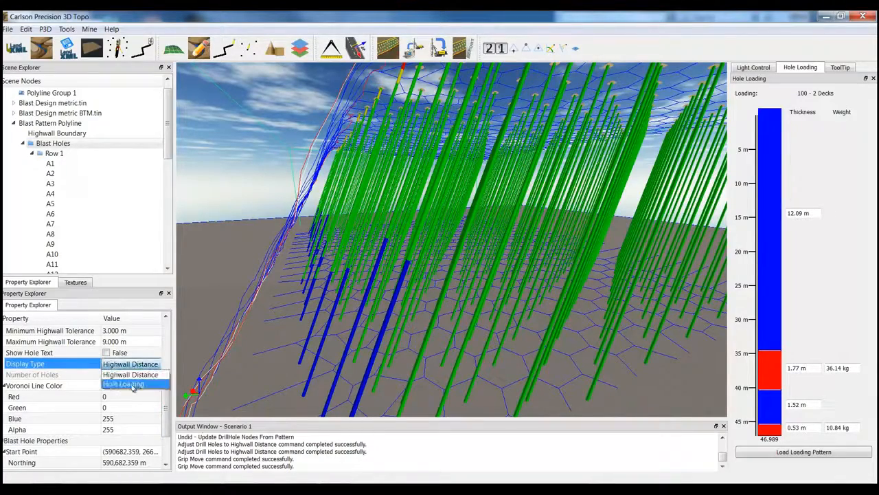
{"action": "left_click", "coordinate": [133, 384]}
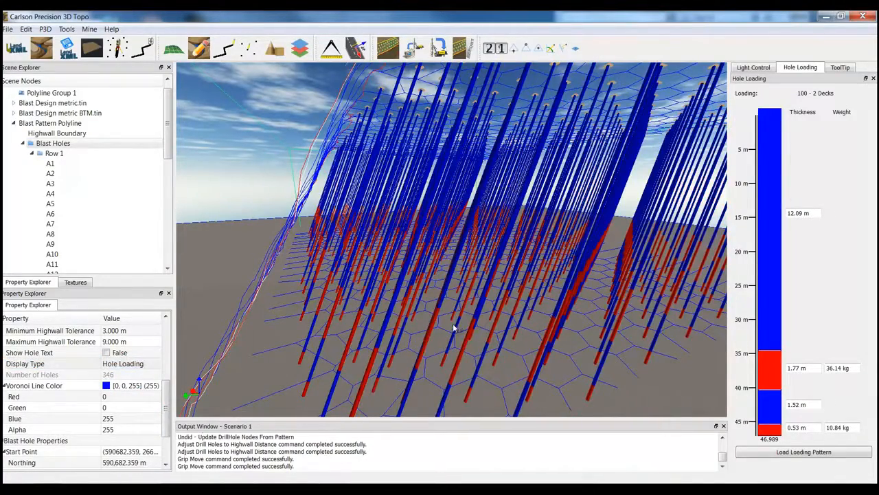
- Set the hole spacing of the back row, Row 15, to 4 m
{"action": "middle_click_drag", "start_coordinate": [454, 328], "coordinate": [581, 294]}
{"action": "middle_click_drag", "start_coordinate": [619, 336], "coordinate": [571, 350]}
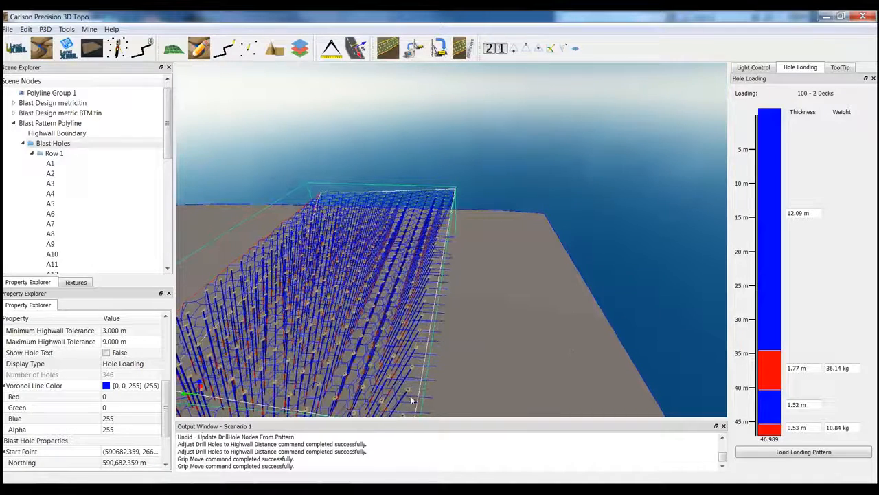
{"action": "left_click", "coordinate": [442, 237]}
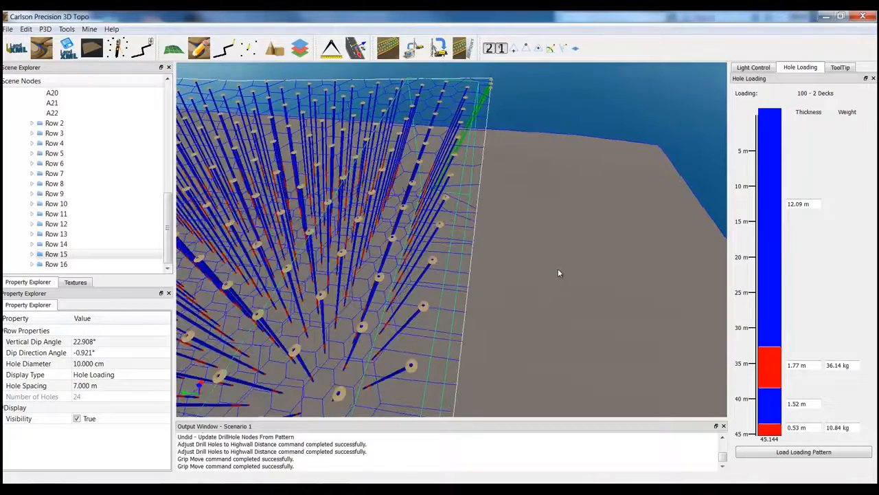
{"action": "middle_click_drag", "start_coordinate": [558, 273], "coordinate": [436, 294]}
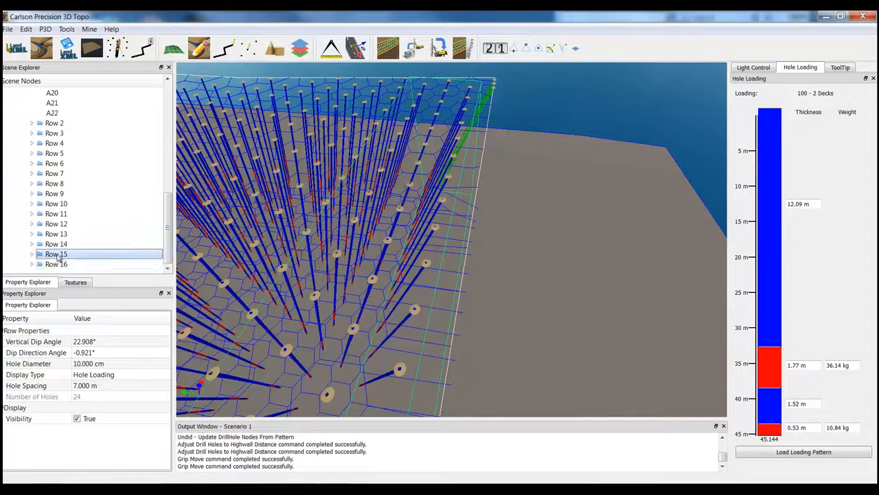
{"action": "left_click", "coordinate": [88, 387]}
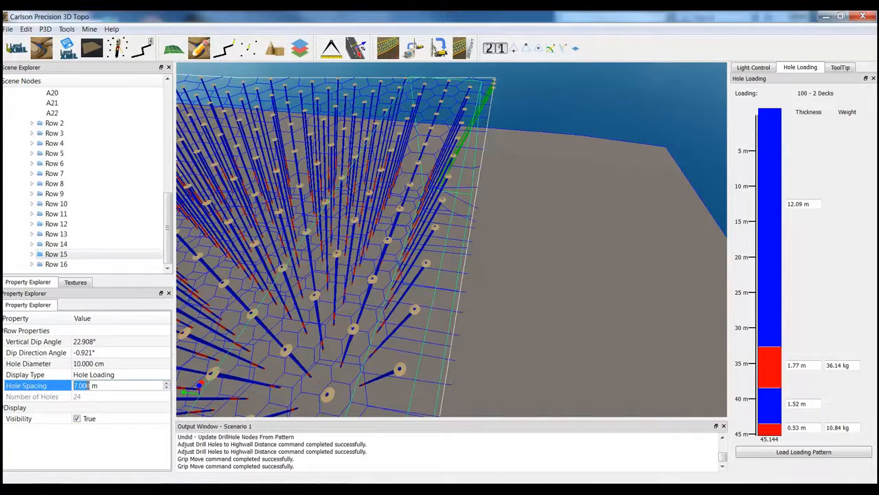
{"action": "type", "text": "4"}
{"action": "key", "text": "Return"}
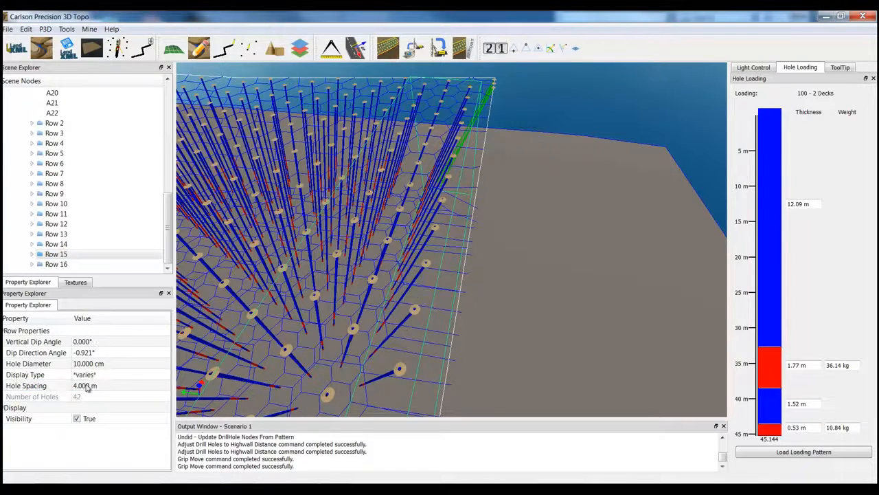
- Apply the Pre-Split Hole loading pattern to the holes of Row 15
{"action": "middle_click_drag", "start_coordinate": [377, 373], "coordinate": [404, 238]}
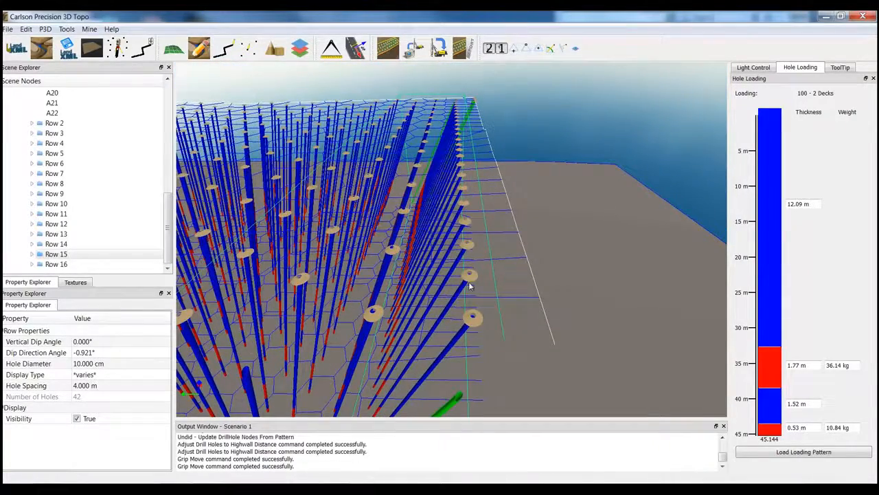
{"action": "middle_click_drag", "start_coordinate": [470, 284], "coordinate": [488, 247]}
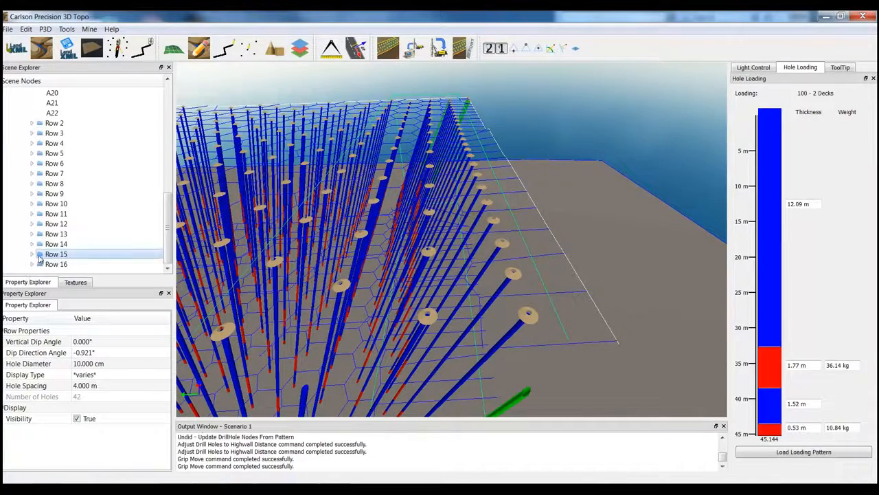
{"action": "left_click", "coordinate": [811, 452]}
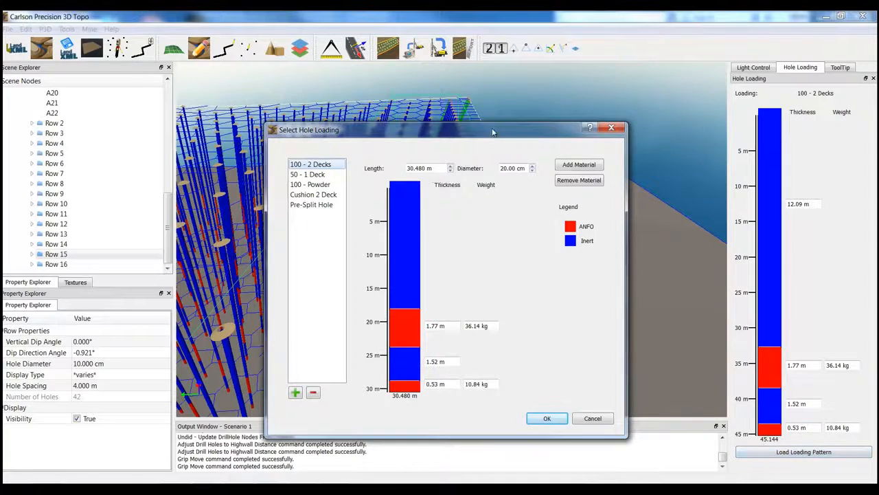
{"action": "left_click_drag", "start_coordinate": [492, 132], "coordinate": [468, 114]}
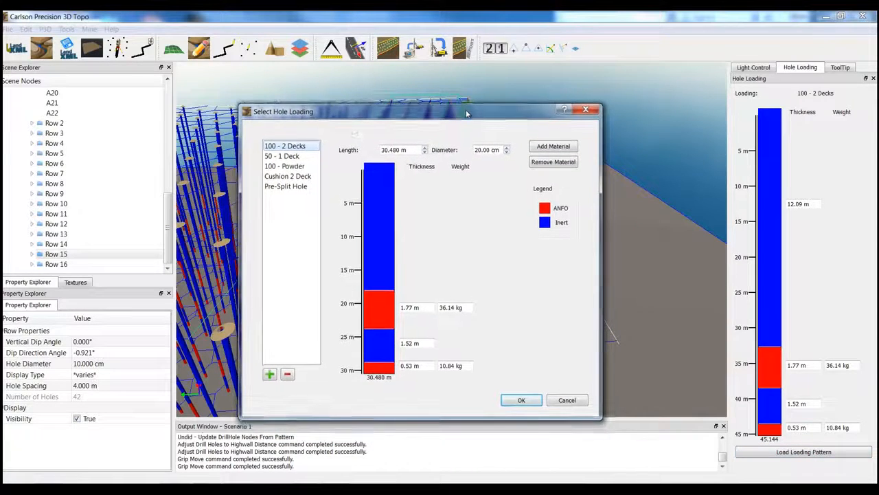
{"action": "left_click", "coordinate": [276, 189]}
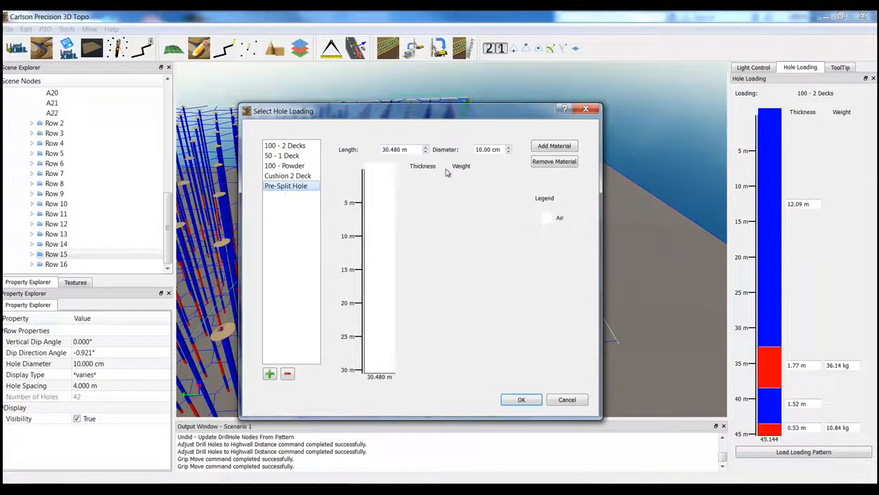
{"action": "left_click", "coordinate": [517, 400]}
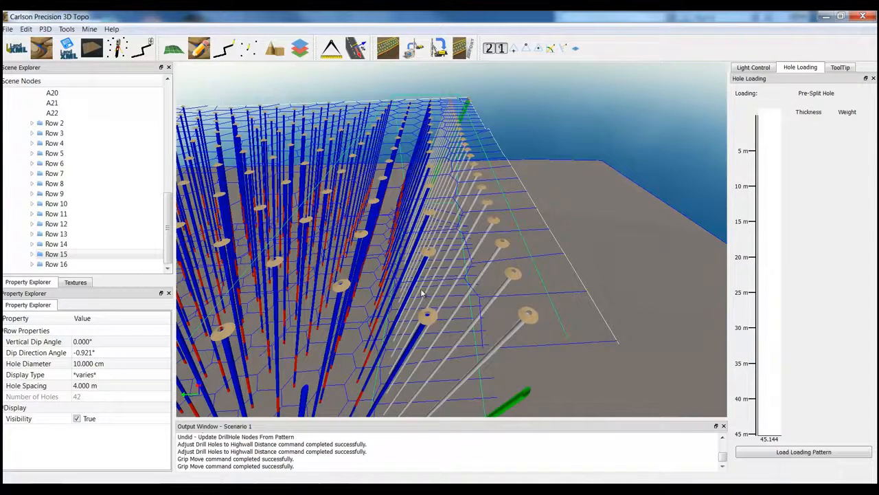
- Set the display type to Hole Loading for the whole Blast Holes group, including the respaced Row 15
{"action": "middle_click_drag", "start_coordinate": [422, 293], "coordinate": [394, 294]}
{"action": "middle_click_drag", "start_coordinate": [569, 301], "coordinate": [458, 257]}
{"action": "right_click", "coordinate": [459, 258]}
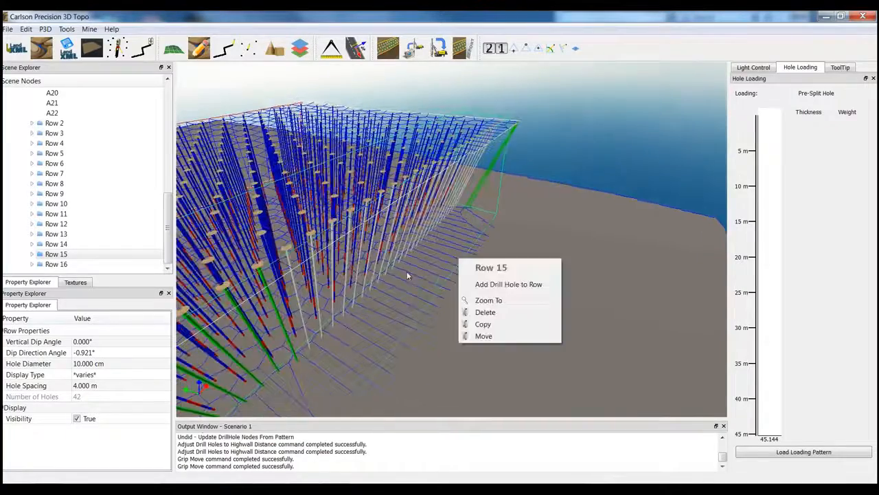
{"action": "left_click", "coordinate": [606, 288]}
{"action": "middle_click_drag", "start_coordinate": [593, 287], "coordinate": [350, 337]}
{"action": "left_click_drag", "start_coordinate": [168, 223], "coordinate": [182, 101]}
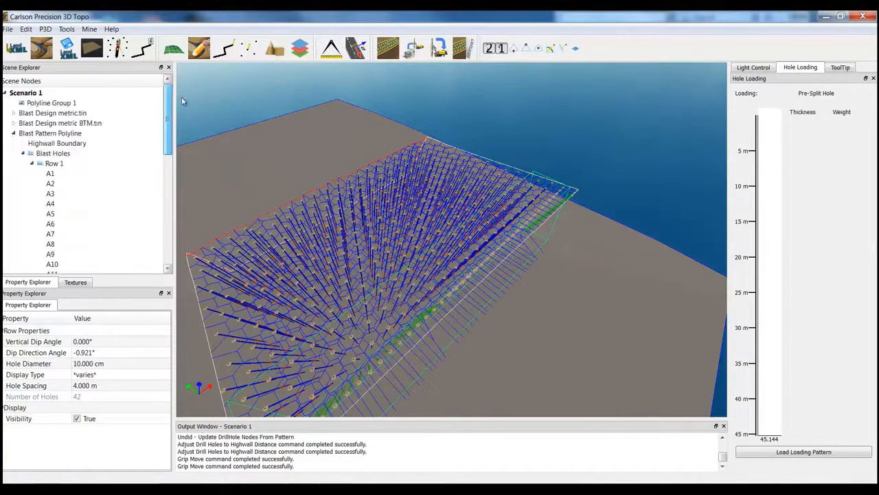
{"action": "left_click", "coordinate": [52, 154]}
{"action": "left_click_drag", "start_coordinate": [166, 338], "coordinate": [193, 381]}
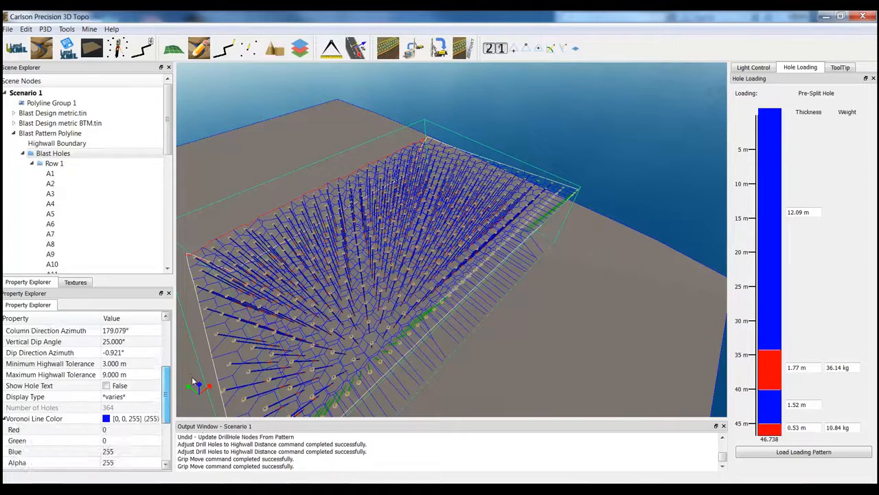
{"action": "left_click", "coordinate": [123, 398]}
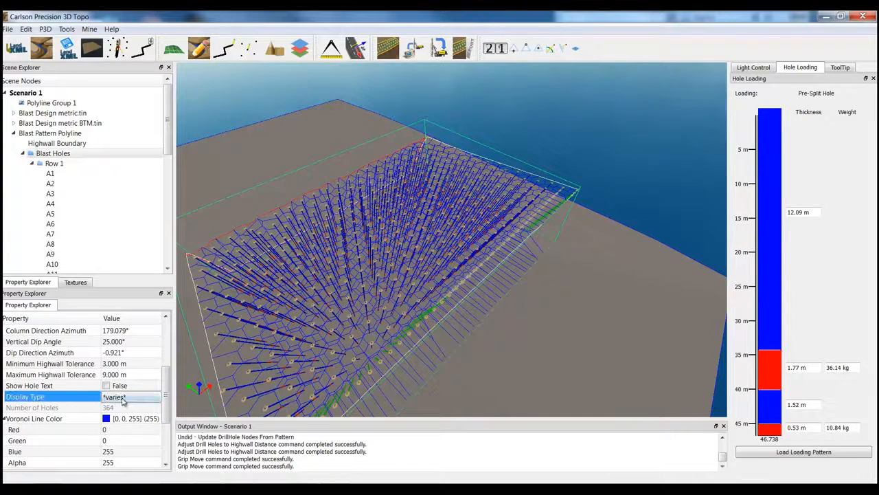
{"action": "left_click", "coordinate": [136, 398]}
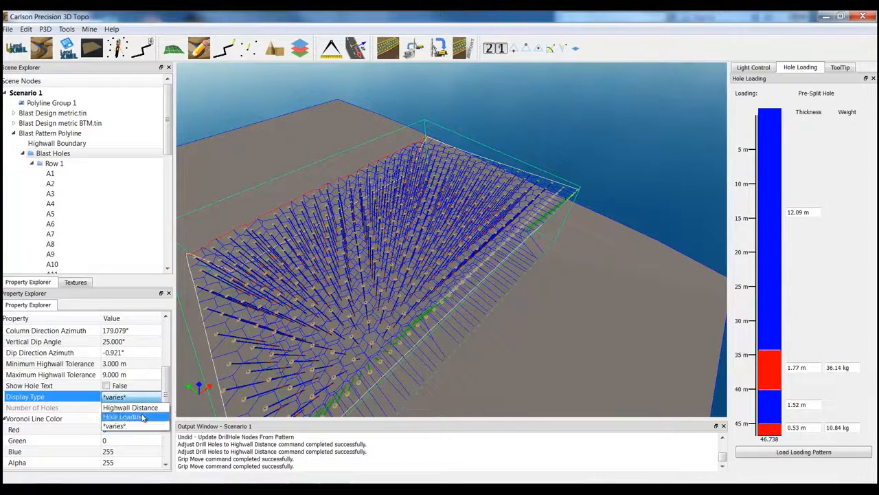
{"action": "left_click", "coordinate": [143, 417]}
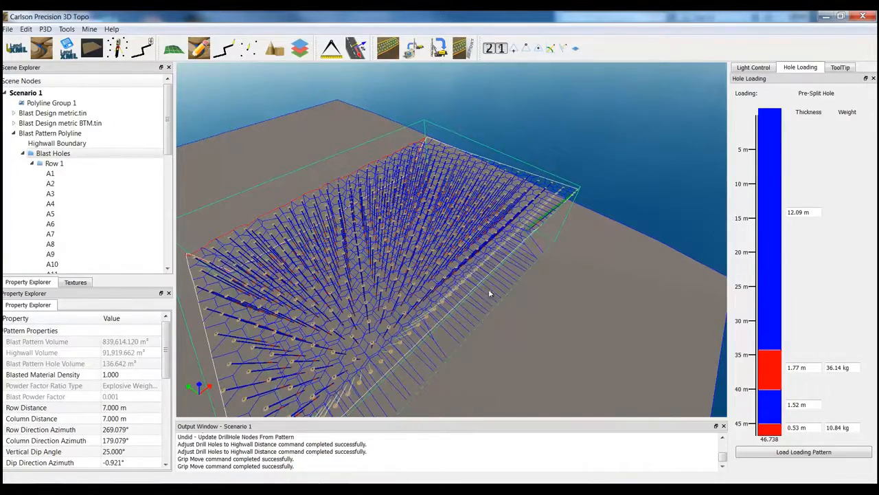
- Examine the loaded holes in 3D, comparing the pre-split row along the back edge with the decked production holes
{"action": "left_click_drag", "start_coordinate": [488, 289], "coordinate": [520, 262]}
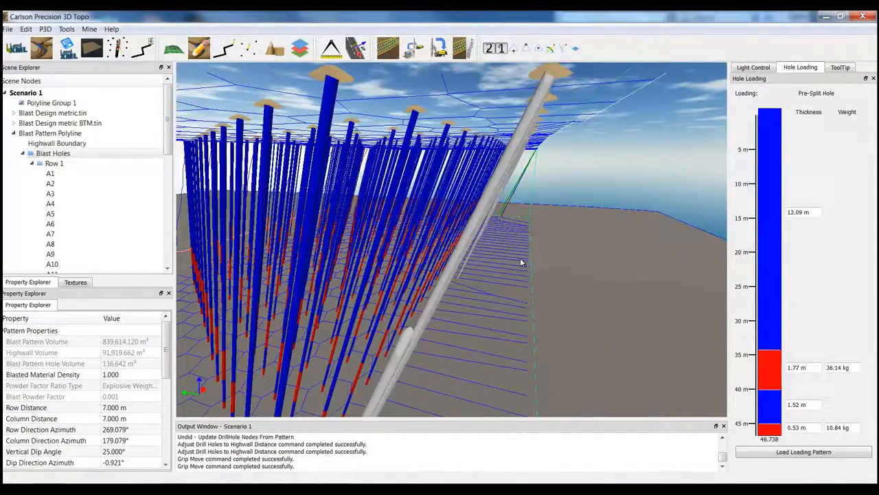
{"action": "scroll", "coordinate": [520, 262], "scroll_direction": "down", "scroll_amount": 2}
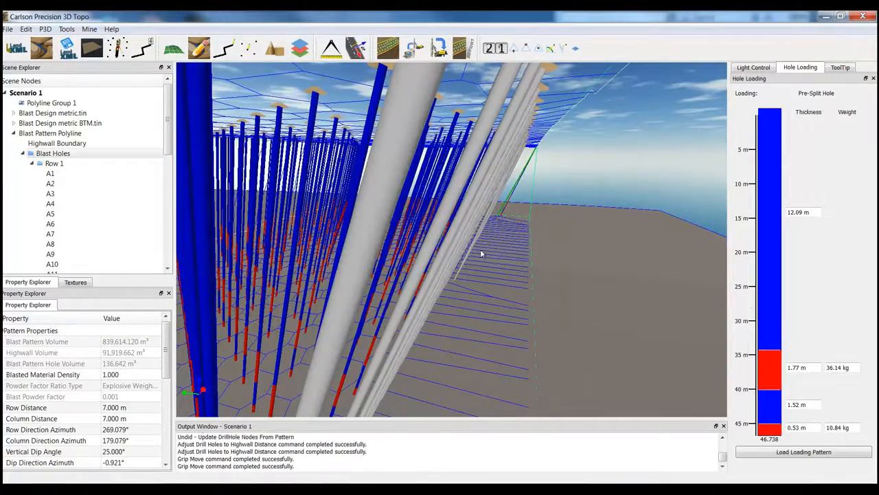
{"action": "scroll", "coordinate": [483, 255], "scroll_direction": "down", "scroll_amount": 7}
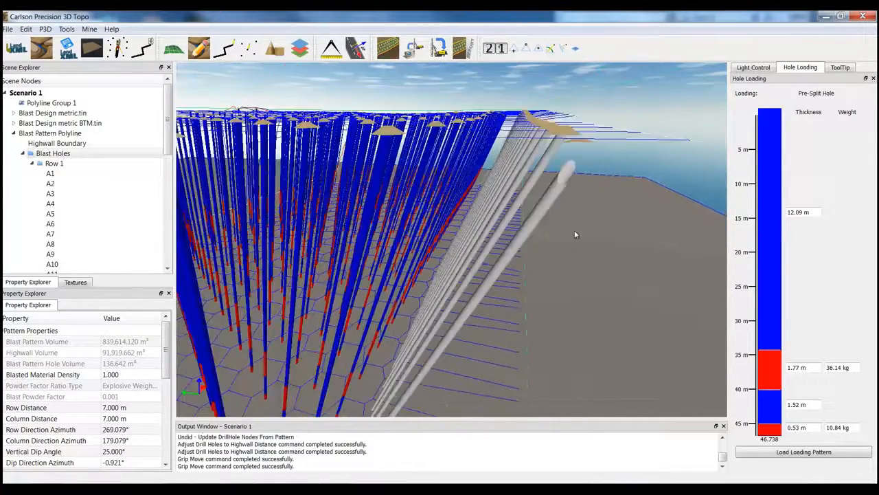
{"action": "scroll", "coordinate": [574, 230], "scroll_direction": "down", "scroll_amount": 6}
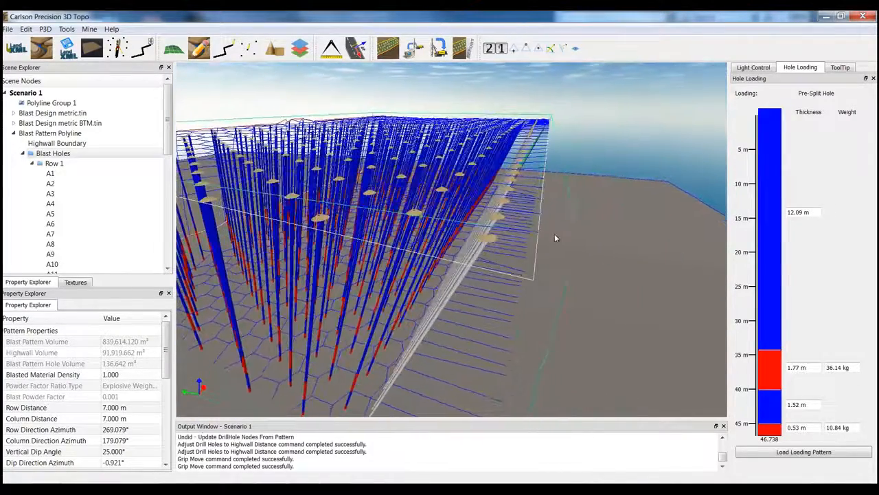
{"action": "middle_click_drag", "start_coordinate": [555, 237], "coordinate": [596, 243]}
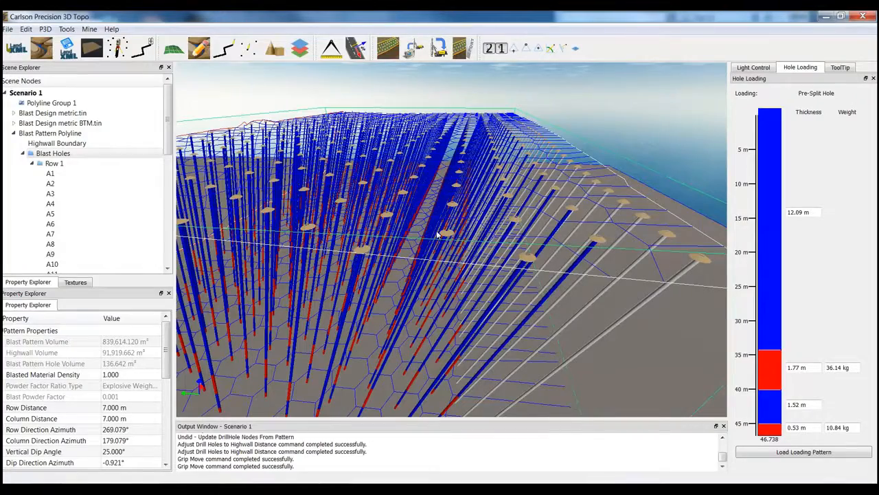
{"action": "middle_click_drag", "start_coordinate": [445, 233], "coordinate": [466, 234]}
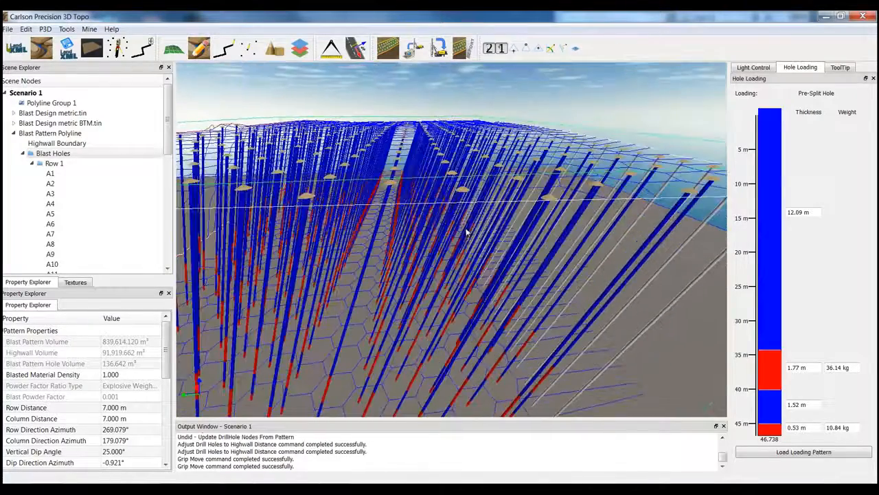
{"action": "scroll", "coordinate": [462, 232], "scroll_direction": "down", "scroll_amount": 5}
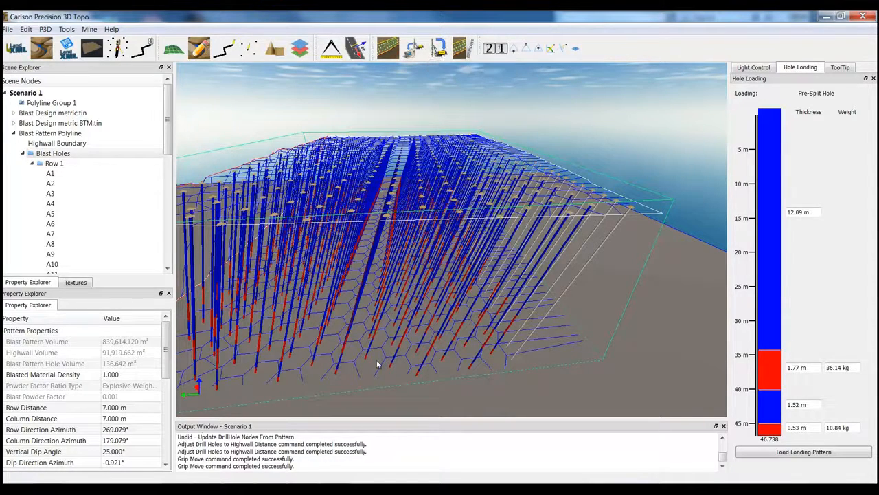
{"action": "middle_click_drag", "start_coordinate": [378, 364], "coordinate": [384, 364]}
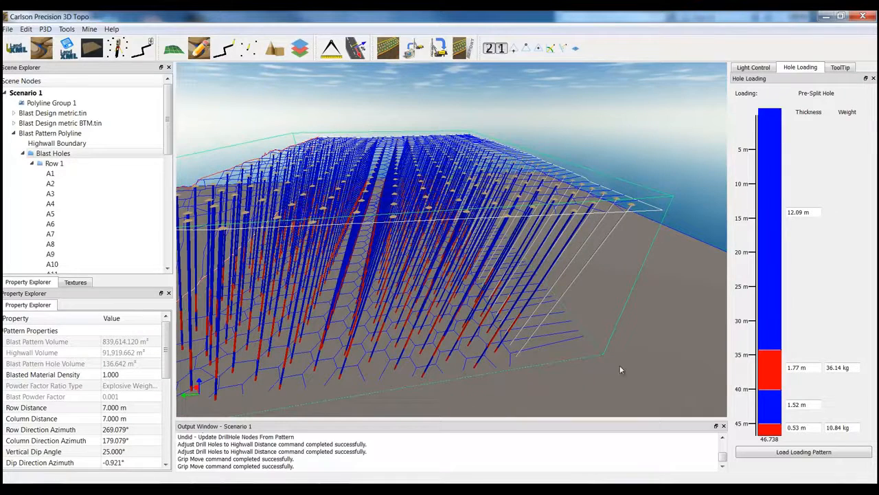
- Set up a drill hole report for Blast Holes (Design Report), add all available fields to it and save the BLAST_HOLE_PATTERN format
{"action": "left_click", "coordinate": [470, 53]}
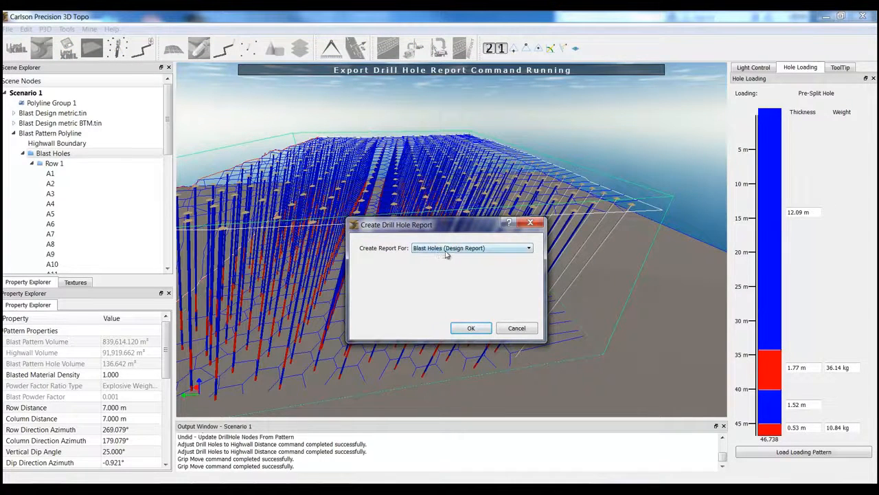
{"action": "left_click", "coordinate": [471, 328]}
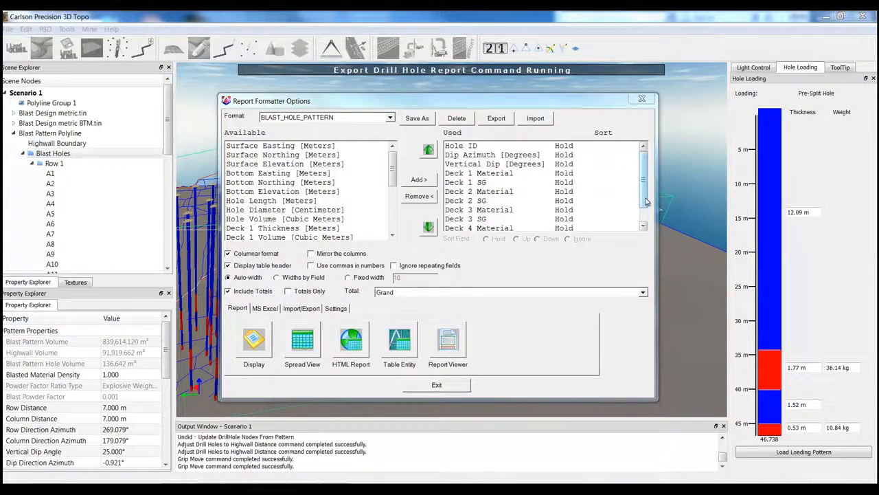
{"action": "left_click_drag", "start_coordinate": [646, 206], "coordinate": [655, 166]}
{"action": "left_click_drag", "start_coordinate": [523, 163], "coordinate": [535, 230]}
{"action": "left_click_drag", "start_coordinate": [292, 147], "coordinate": [309, 259]}
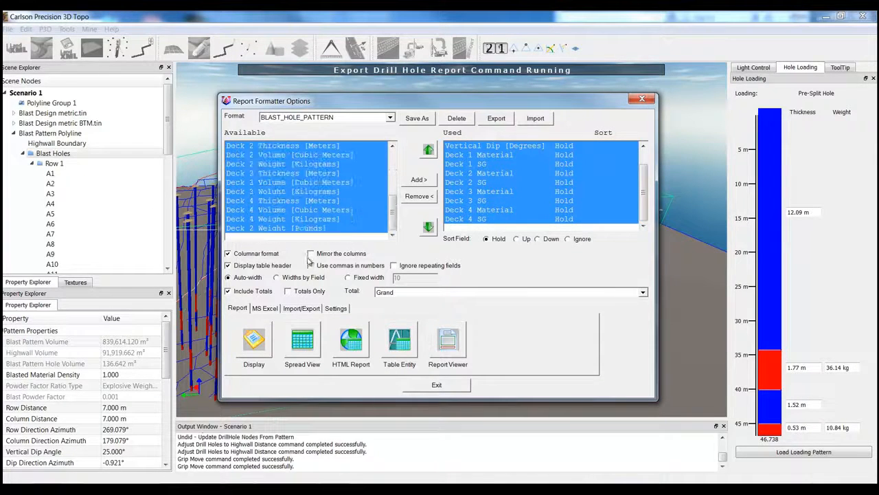
{"action": "left_click", "coordinate": [473, 146]}
{"action": "left_click", "coordinate": [418, 180]}
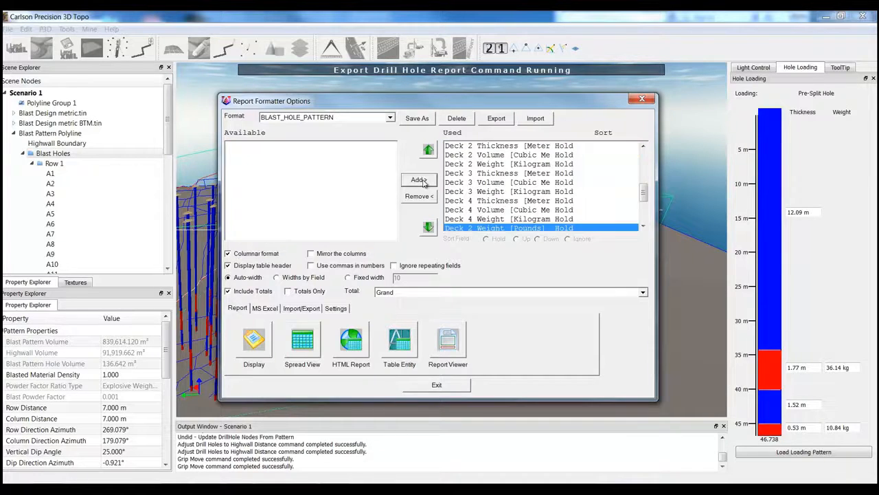
{"action": "left_click", "coordinate": [417, 119]}
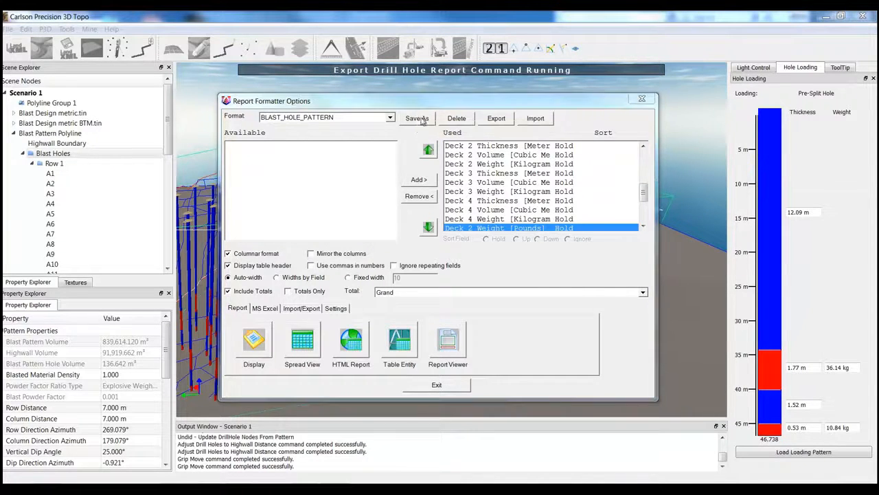
{"action": "left_click", "coordinate": [520, 266]}
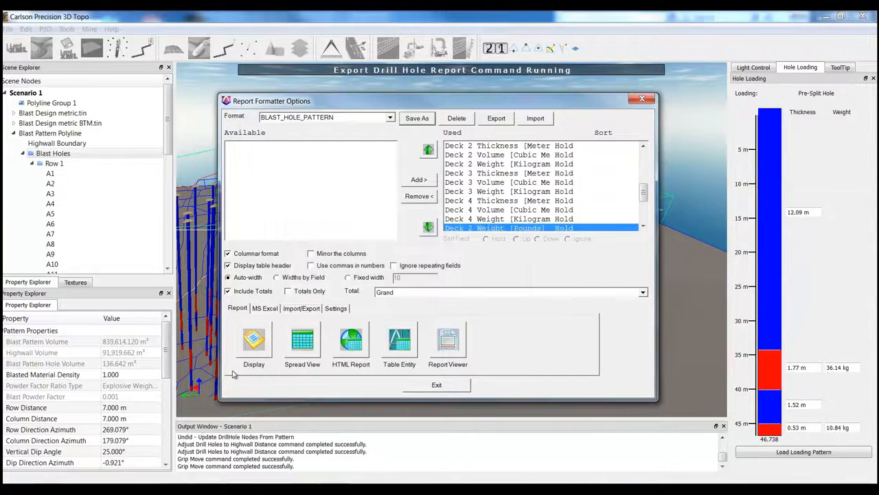
- Preview the blast hole report on screen, close the preview and export the report to a new Excel workbook
{"action": "left_click", "coordinate": [260, 342]}
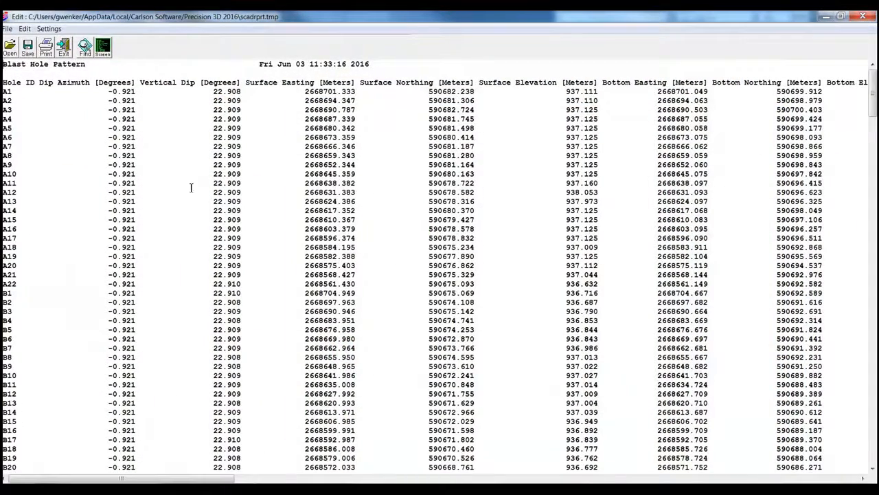
{"action": "left_click", "coordinate": [64, 48]}
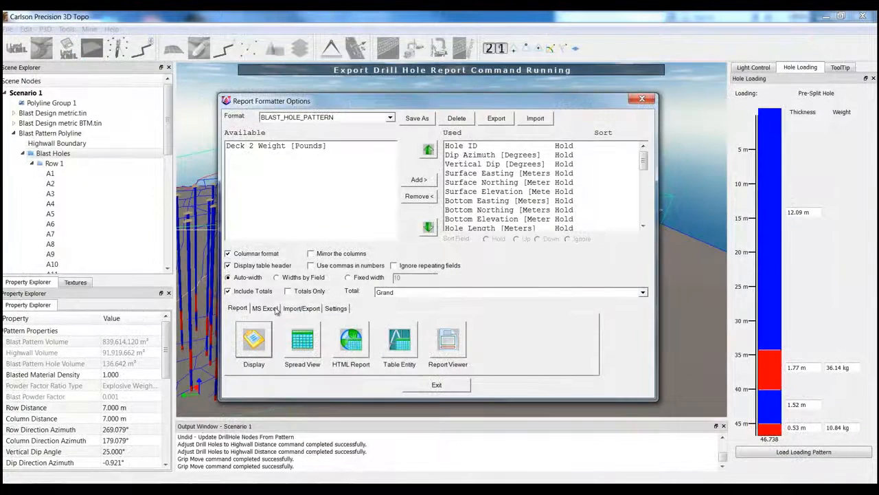
{"action": "left_click", "coordinate": [266, 309]}
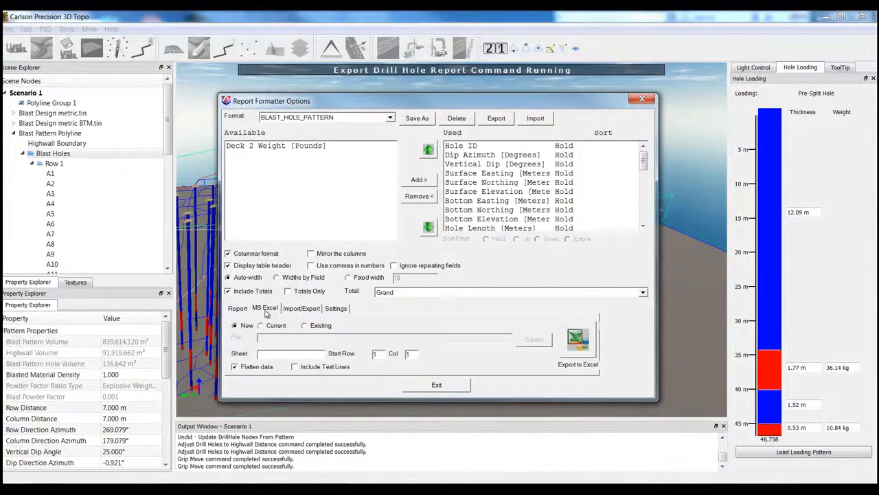
{"action": "left_click", "coordinate": [578, 338]}
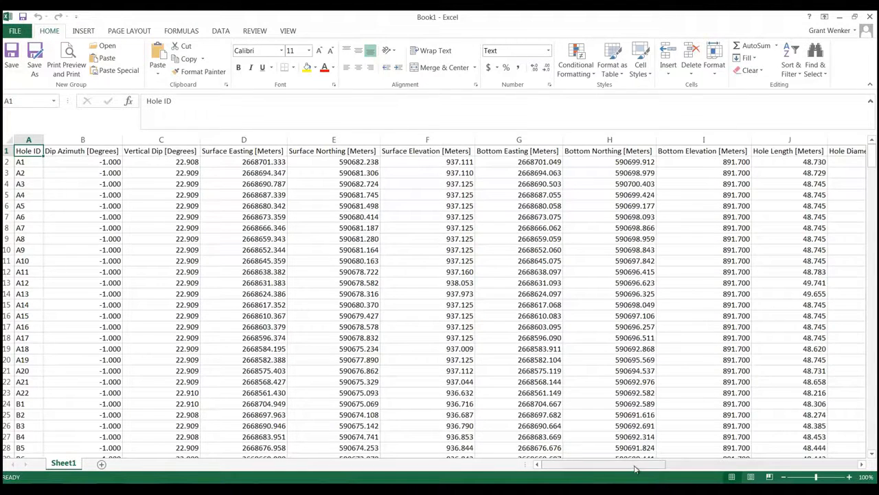
- Examine the exported columns in Excel from hole length through the deck thicknesses, weights, materials and SG values, and minimize the workbook
{"action": "left_click_drag", "start_coordinate": [636, 469], "coordinate": [689, 467]}
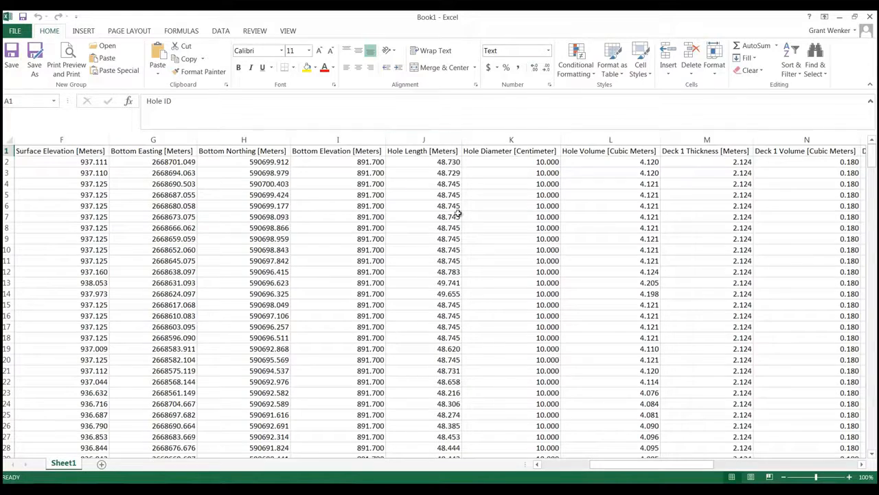
{"action": "left_click_drag", "start_coordinate": [653, 464], "coordinate": [691, 471]}
{"action": "left_click", "coordinate": [270, 184]}
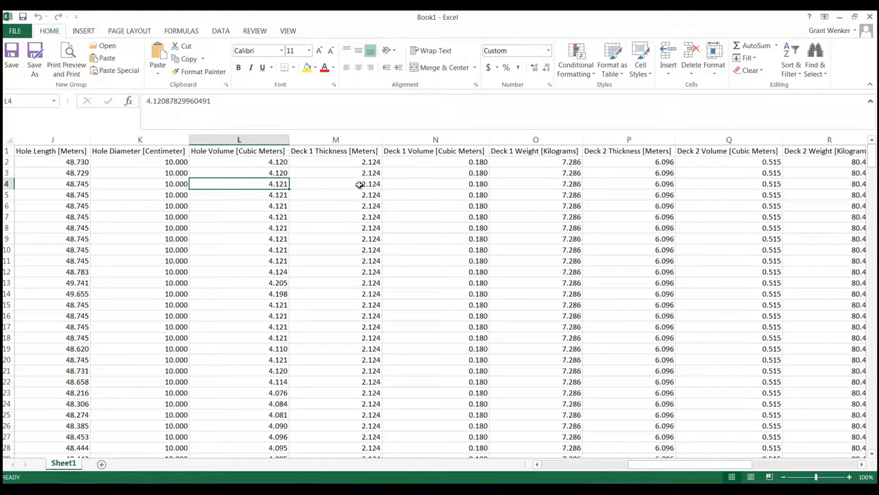
{"action": "left_click_drag", "start_coordinate": [675, 470], "coordinate": [765, 467]}
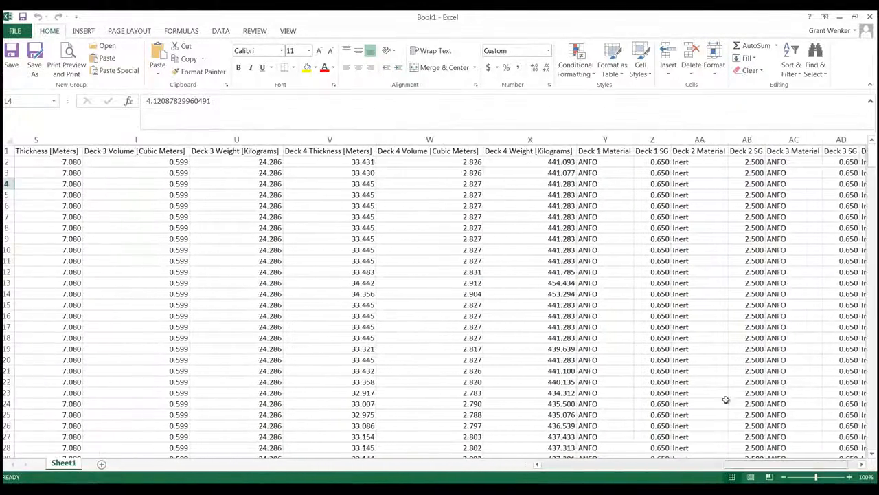
{"action": "left_click", "coordinate": [520, 164]}
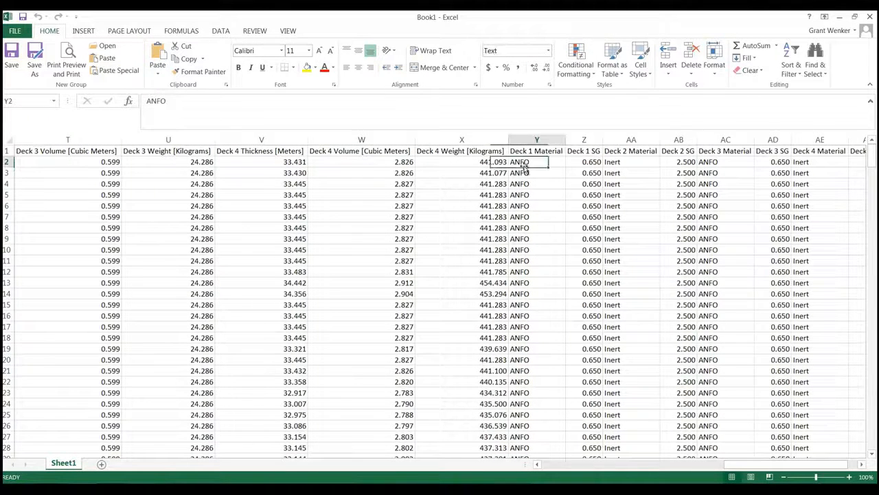
{"action": "left_click", "coordinate": [484, 162]}
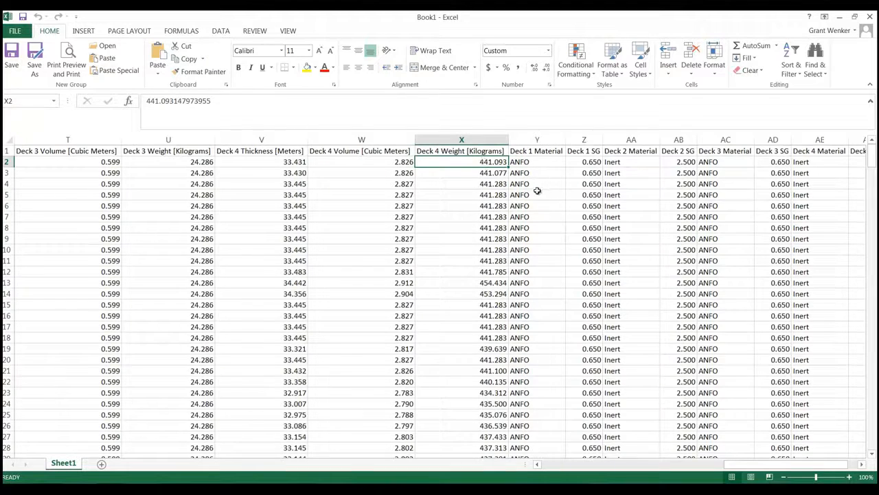
{"action": "left_click_drag", "start_coordinate": [772, 467], "coordinate": [789, 467]}
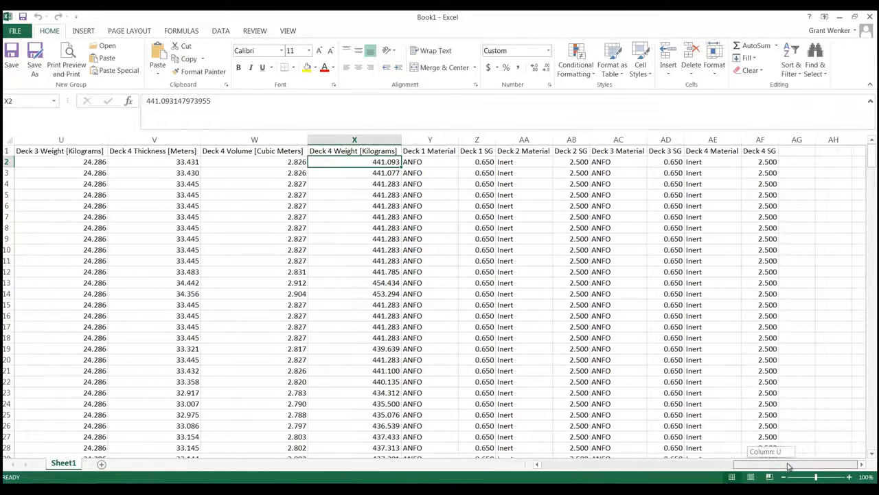
{"action": "left_click", "coordinate": [773, 162]}
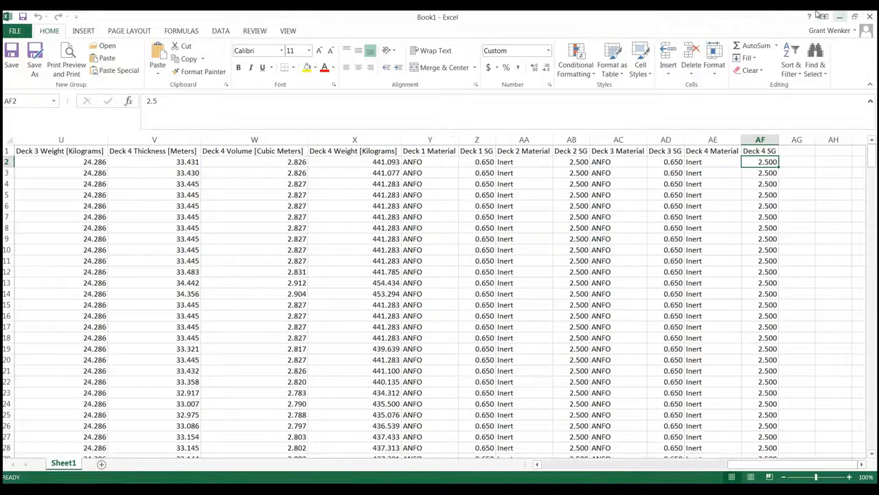
{"action": "left_click", "coordinate": [840, 17]}
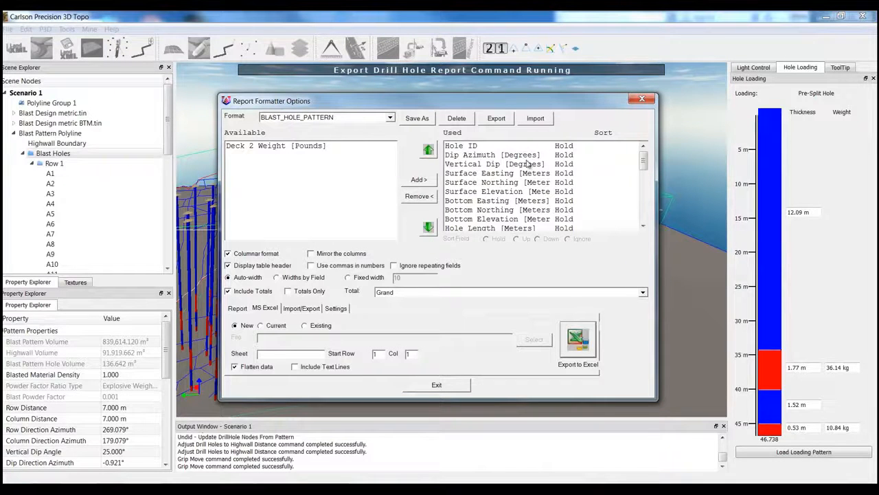
- Review the list of fields used in the blast hole report and close the report formatter
{"action": "left_click", "coordinate": [545, 182]}
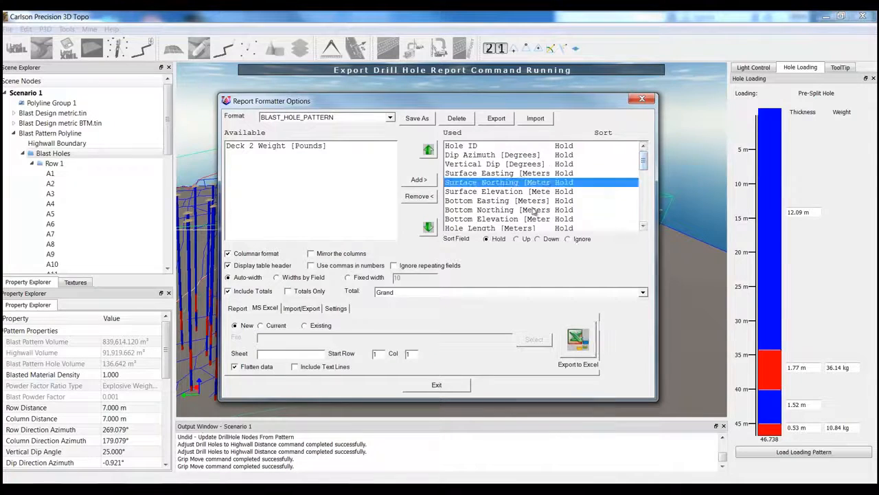
{"action": "left_click", "coordinate": [534, 209]}
{"action": "left_click_drag", "start_coordinate": [643, 161], "coordinate": [648, 218]}
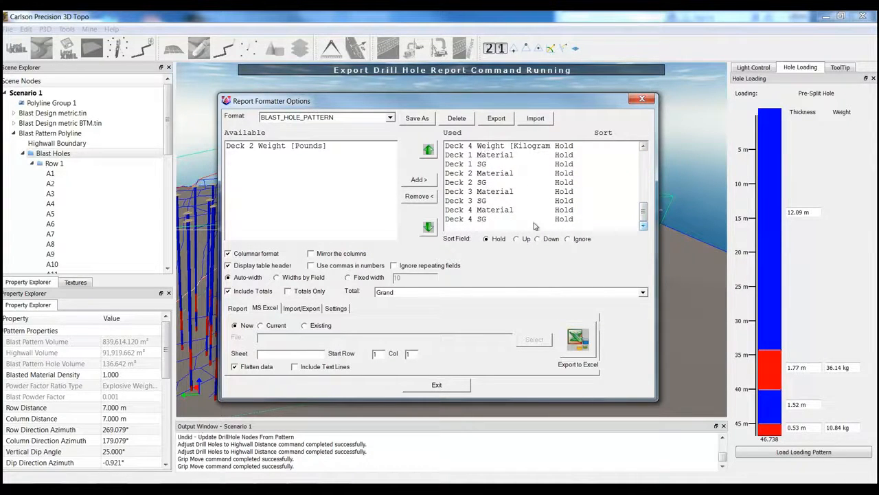
{"action": "left_click", "coordinate": [436, 385]}
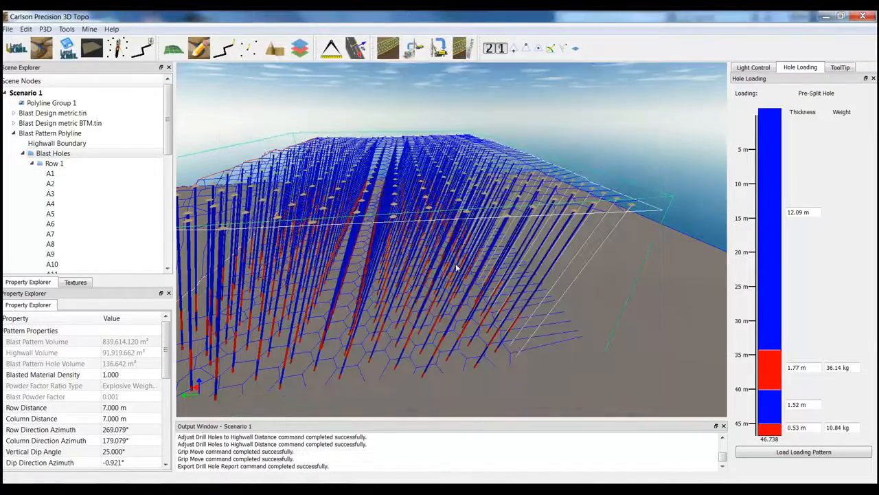
- Simulate drilling of the whole Blast Holes group and save the result as the drill file As Drilled Demo in the Data folder
{"action": "middle_click_drag", "start_coordinate": [604, 354], "coordinate": [447, 306]}
{"action": "middle_click_drag", "start_coordinate": [512, 326], "coordinate": [373, 284]}
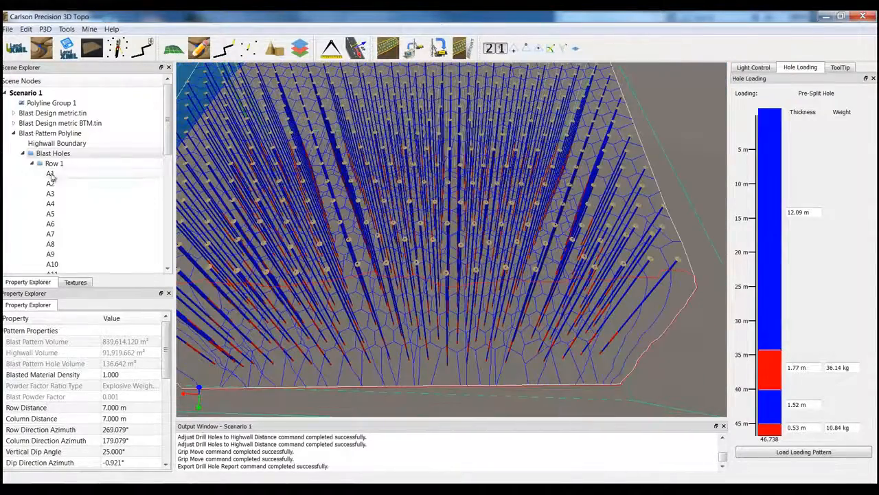
{"action": "right_click", "coordinate": [63, 155]}
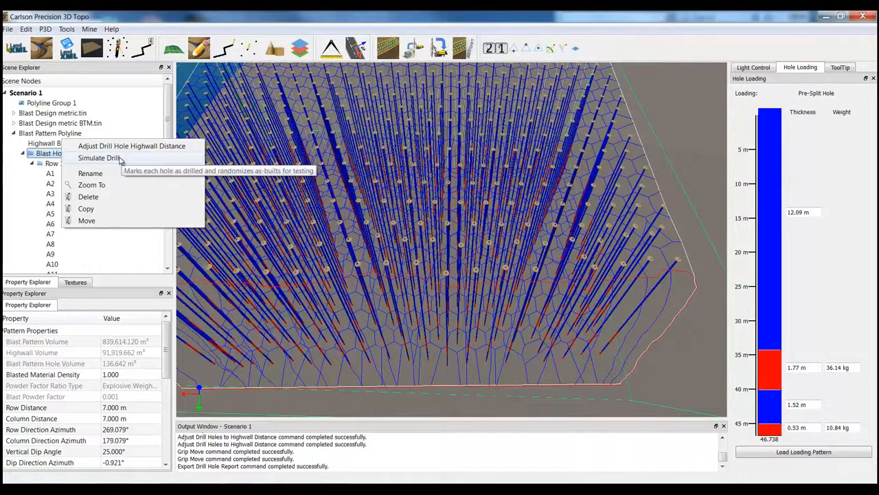
{"action": "left_click", "coordinate": [120, 159]}
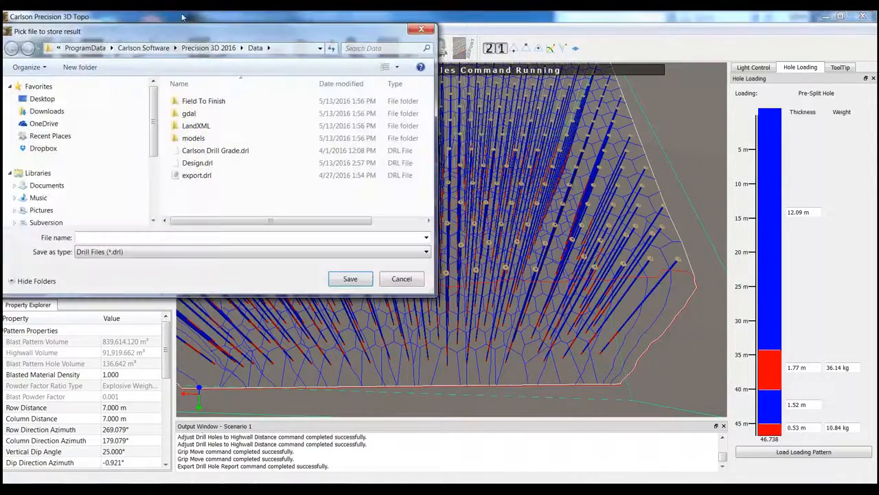
{"action": "left_click_drag", "start_coordinate": [204, 32], "coordinate": [443, 144]}
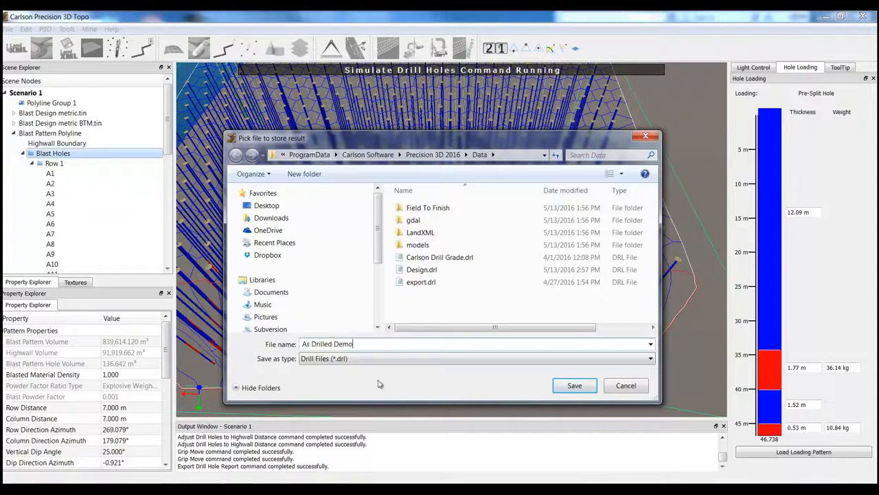
{"action": "left_click", "coordinate": [572, 385]}
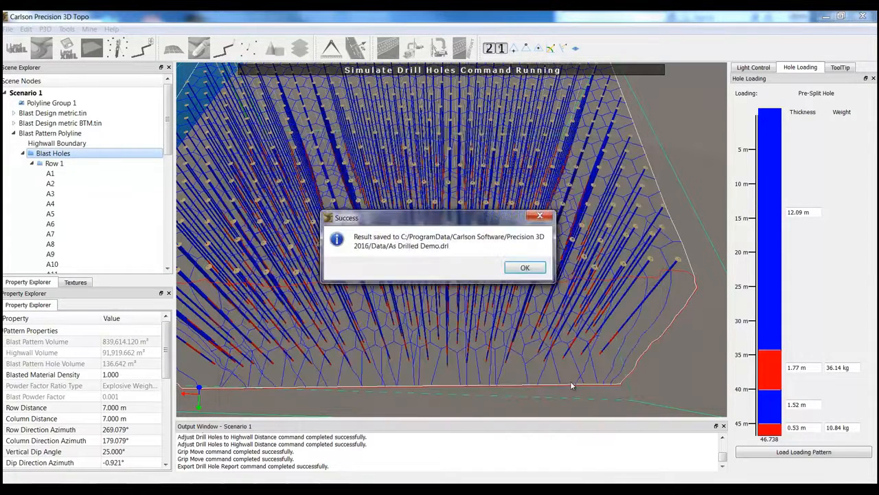
{"action": "left_click", "coordinate": [526, 267]}
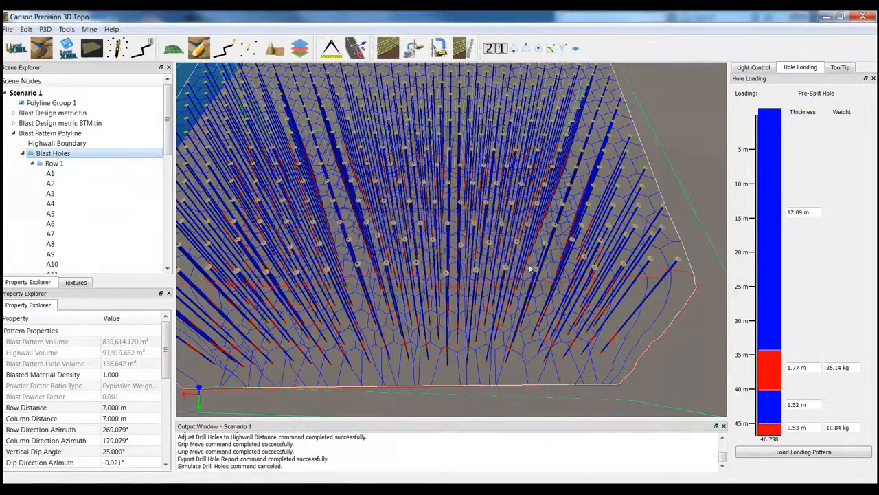
- Import As Drilled Demo.drl from the Precision 3D 2016 Data folder as a blast pattern, with Blast Holes as the pattern to compare
{"action": "scroll", "coordinate": [475, 319], "scroll_direction": "down", "scroll_amount": 5}
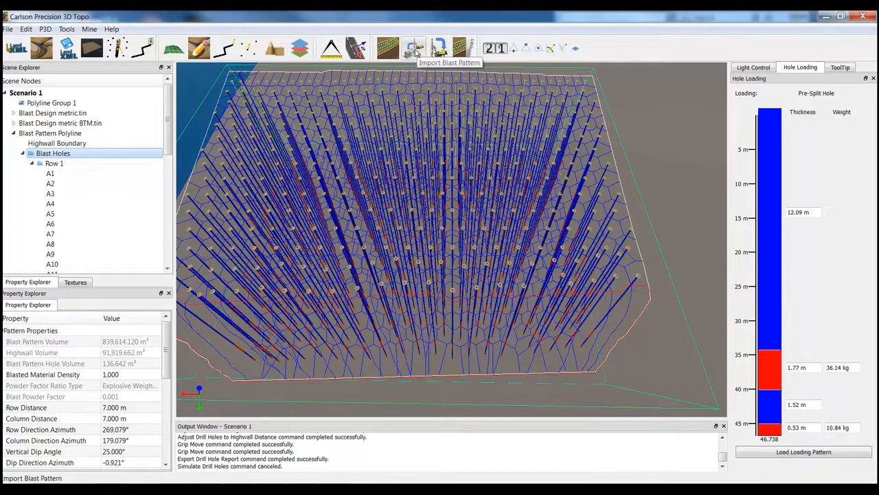
{"action": "left_click", "coordinate": [415, 51]}
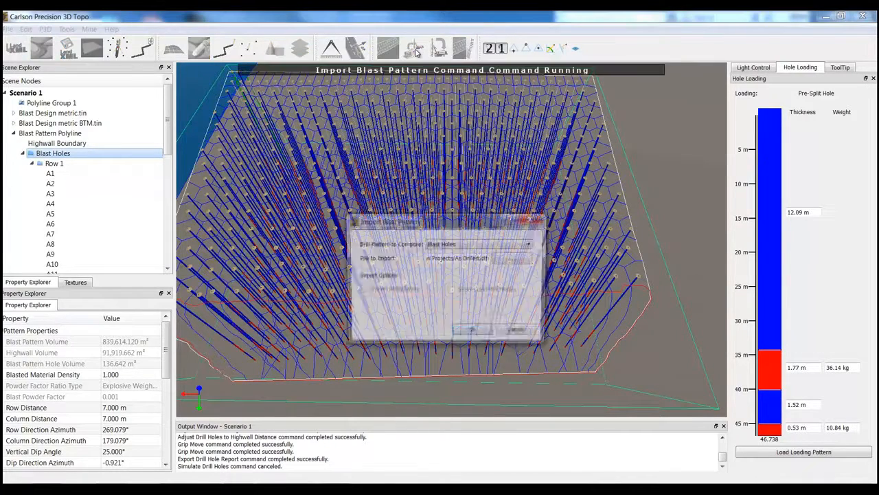
{"action": "left_click", "coordinate": [470, 245]}
{"action": "left_click", "coordinate": [472, 252]}
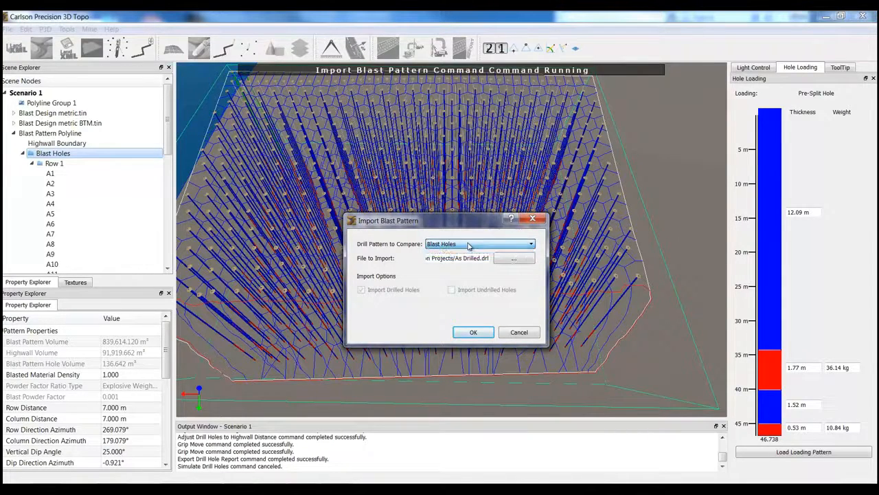
{"action": "left_click", "coordinate": [524, 263]}
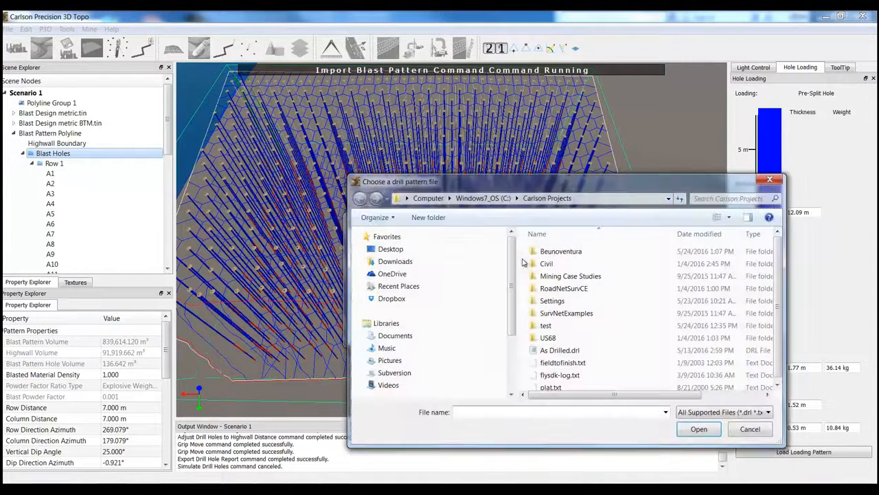
{"action": "left_click_drag", "start_coordinate": [528, 184], "coordinate": [389, 124]}
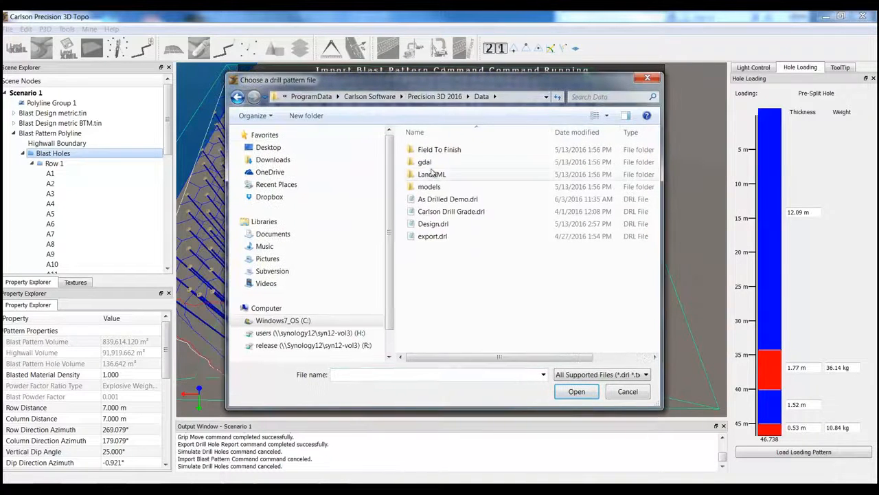
{"action": "left_click", "coordinate": [454, 199]}
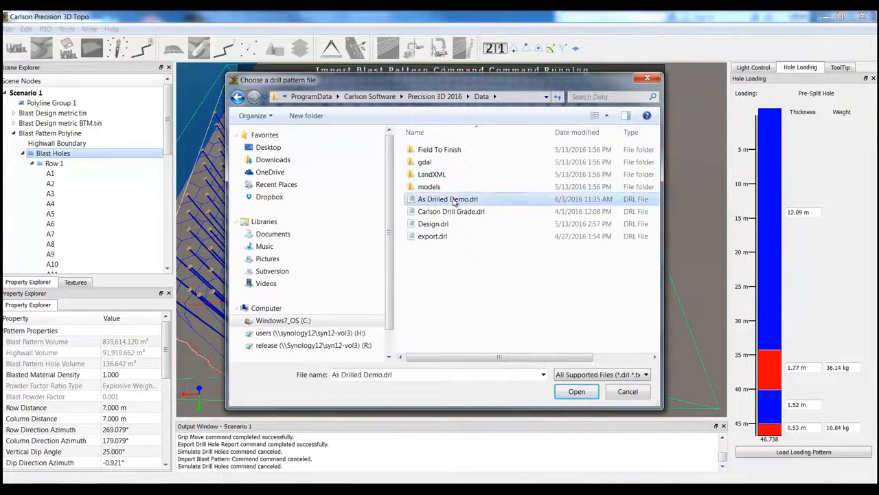
{"action": "left_click", "coordinate": [577, 391]}
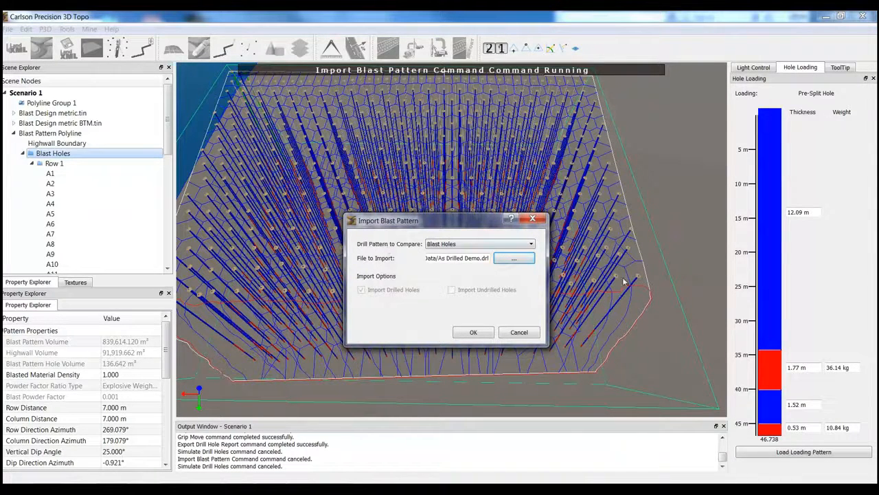
{"action": "left_click", "coordinate": [473, 332]}
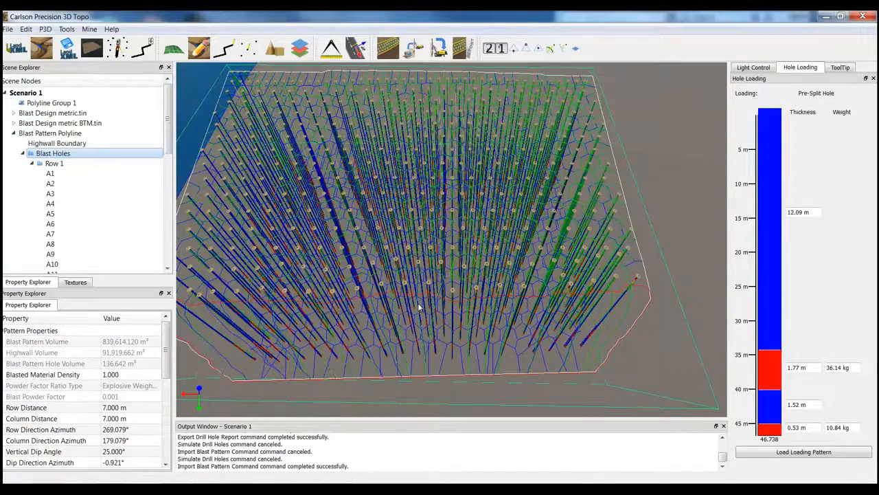
- Examine the imported as-drilled holes against the designed blast holes, from above and close up at the hole collars
{"action": "left_click_drag", "start_coordinate": [418, 307], "coordinate": [492, 275]}
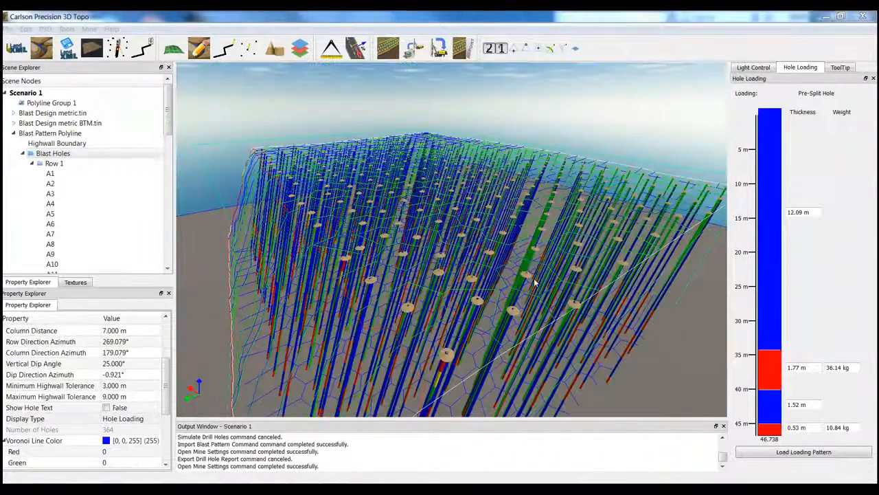
{"action": "left_click_drag", "start_coordinate": [431, 292], "coordinate": [427, 287]}
{"action": "left_click_drag", "start_coordinate": [427, 341], "coordinate": [405, 363]}
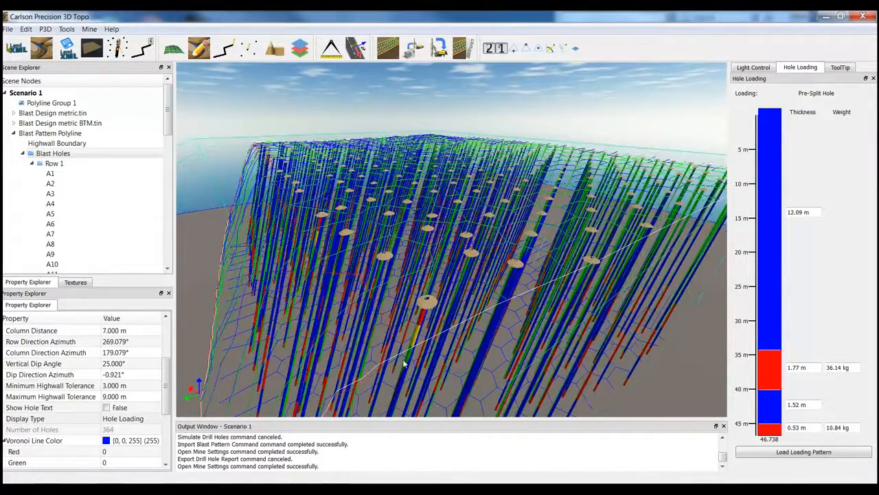
{"action": "scroll", "coordinate": [408, 356], "scroll_direction": "up", "scroll_amount": 4}
{"action": "scroll", "coordinate": [408, 356], "scroll_direction": "down", "scroll_amount": 4}
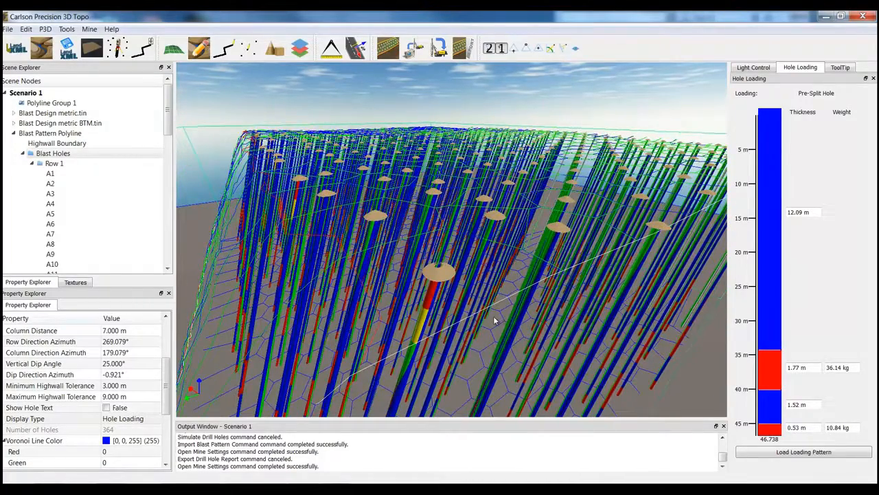
{"action": "left_click_drag", "start_coordinate": [494, 320], "coordinate": [501, 318]}
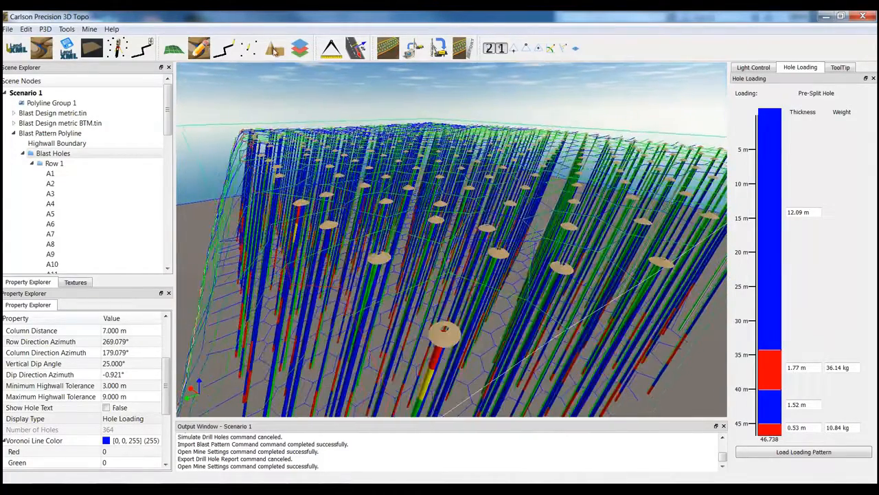
- Set the as-built distance tolerance to 0.5 m in the mine settings, keeping the flagged holes in sight
{"action": "left_click", "coordinate": [89, 29]}
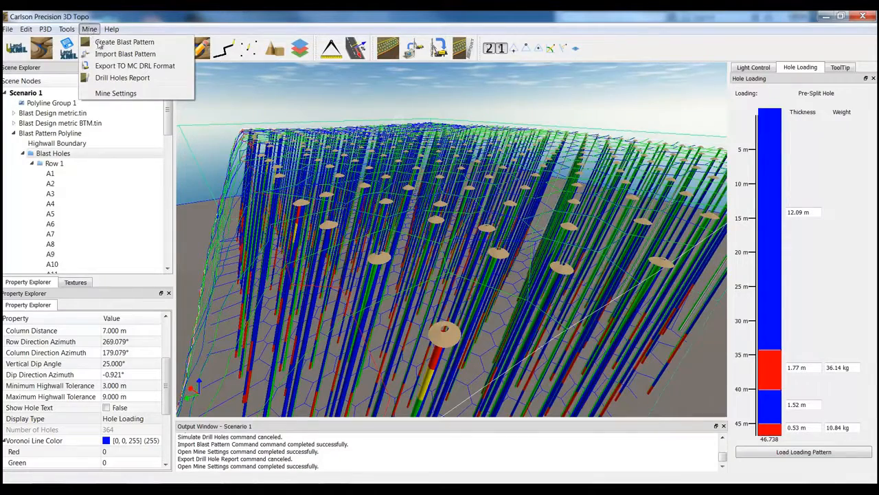
{"action": "left_click", "coordinate": [115, 93]}
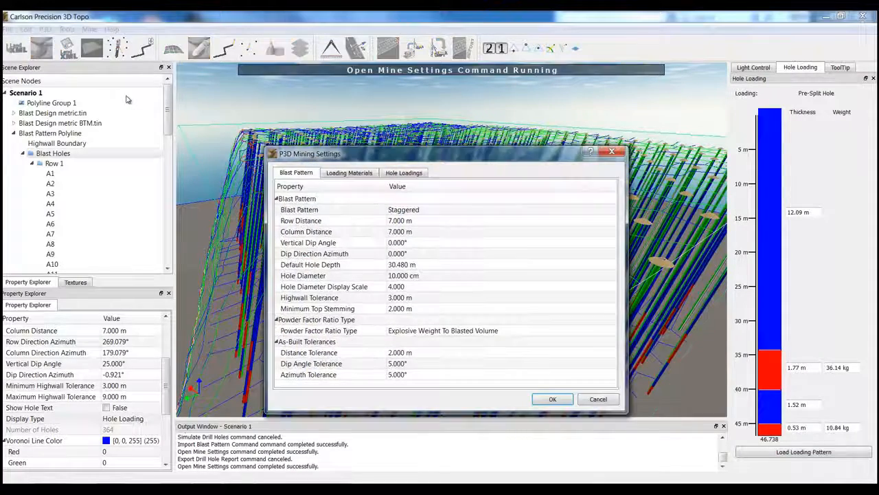
{"action": "left_click", "coordinate": [337, 354]}
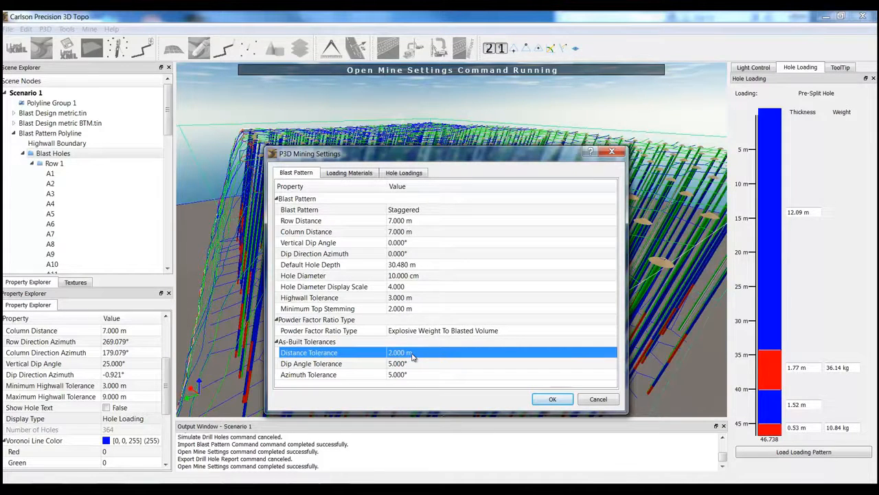
{"action": "left_click", "coordinate": [413, 354]}
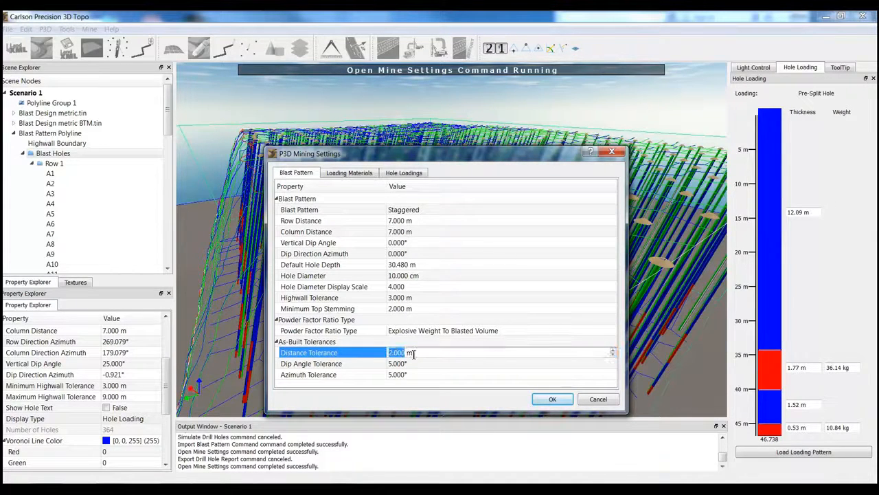
{"action": "type", "text": "0.5"}
{"action": "key", "text": "Return"}
{"action": "left_click_drag", "start_coordinate": [472, 157], "coordinate": [442, 116]}
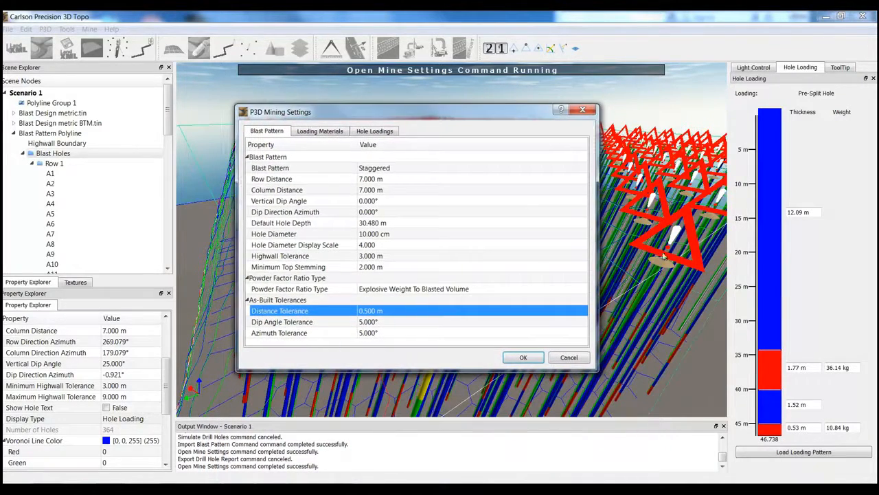
- Set the as-built distance tolerance to 1 m and uncover the hole pattern behind the settings
{"action": "left_click", "coordinate": [375, 312]}
{"action": "type", "text": "1"}
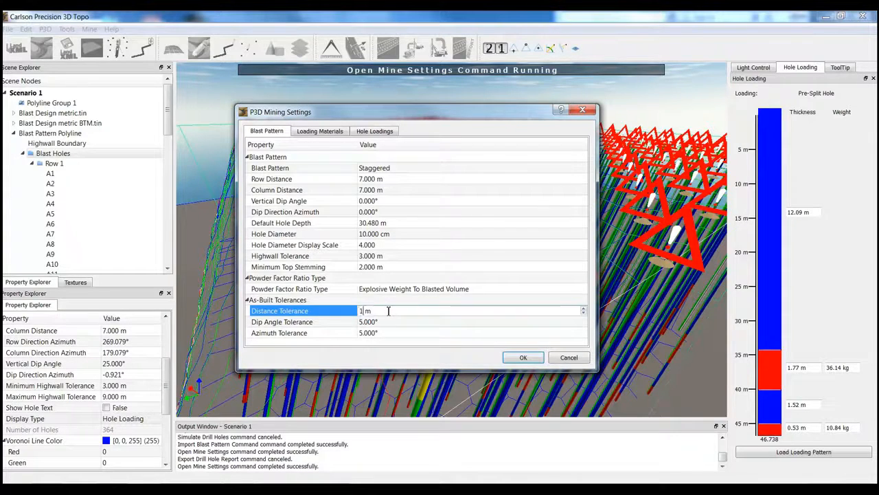
{"action": "key", "text": "Return"}
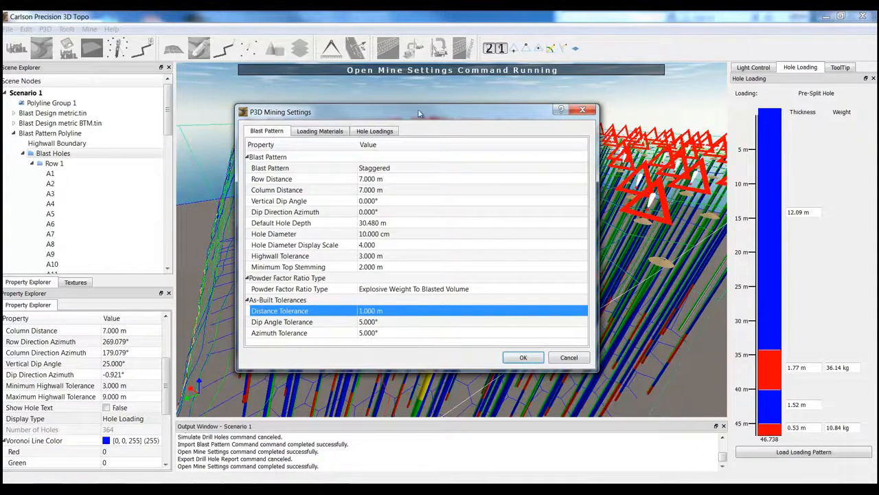
{"action": "left_click_drag", "start_coordinate": [419, 114], "coordinate": [402, 260]}
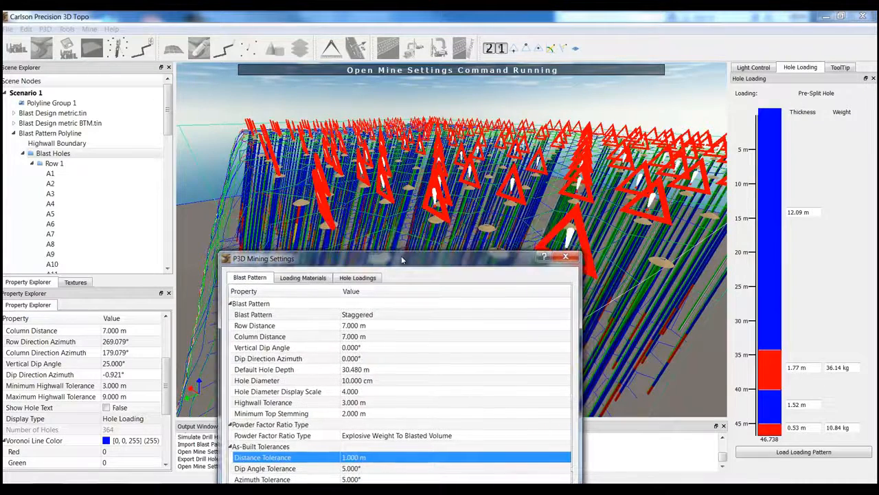
- Set the as-built distance tolerance to 1.5 m and accept the mine settings
{"action": "left_click", "coordinate": [350, 457]}
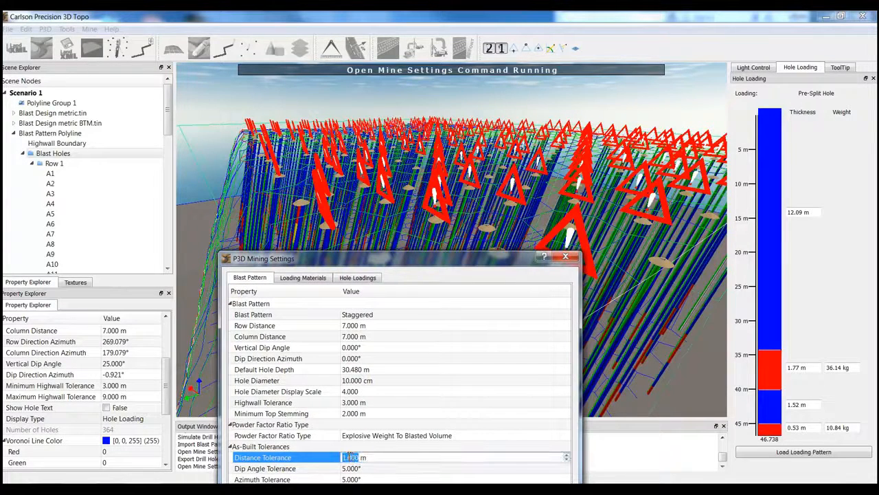
{"action": "left_click_drag", "start_coordinate": [348, 457], "coordinate": [356, 458]}
{"action": "type", "text": "5"}
{"action": "left_click_drag", "start_coordinate": [418, 261], "coordinate": [371, 218]}
{"action": "key", "text": "Return"}
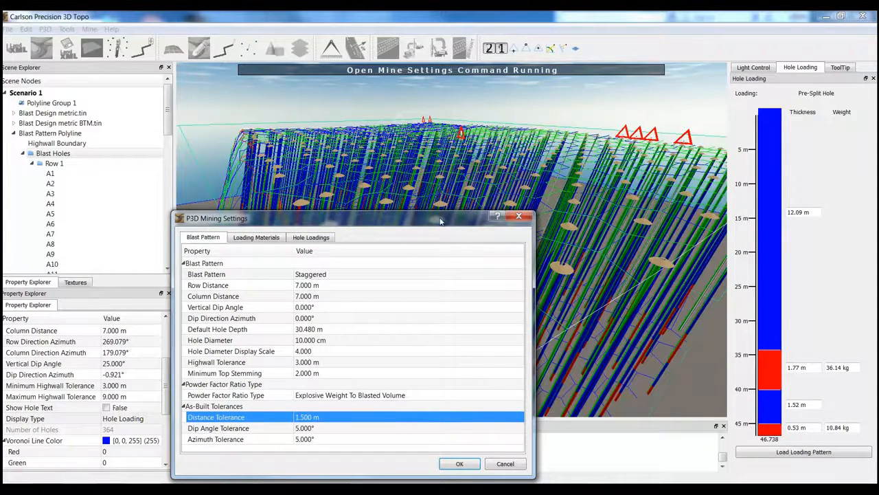
{"action": "left_click_drag", "start_coordinate": [440, 221], "coordinate": [428, 193]}
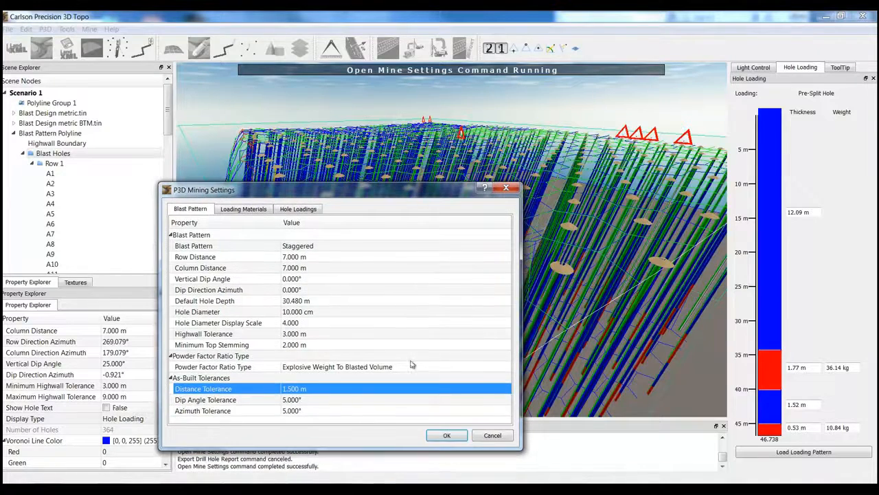
{"action": "left_click", "coordinate": [447, 435]}
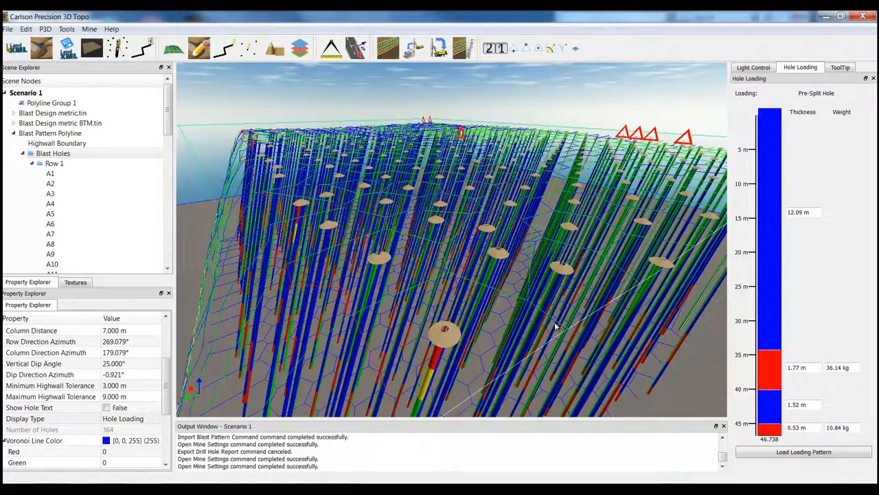
- Examine the holes flagged as out of tolerance along the edge of the blast pattern
{"action": "middle_click_drag", "start_coordinate": [556, 324], "coordinate": [430, 294]}
{"action": "scroll", "coordinate": [426, 293], "scroll_direction": "up", "scroll_amount": 6}
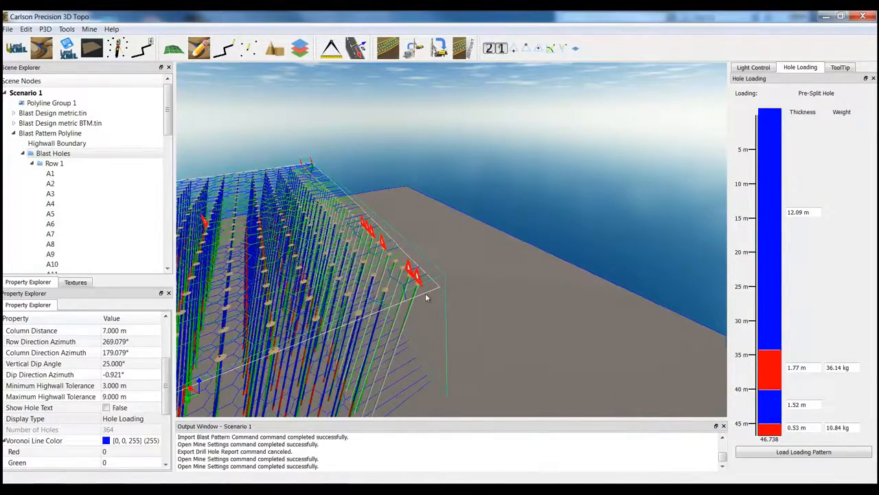
{"action": "scroll", "coordinate": [425, 297], "scroll_direction": "down", "scroll_amount": 5}
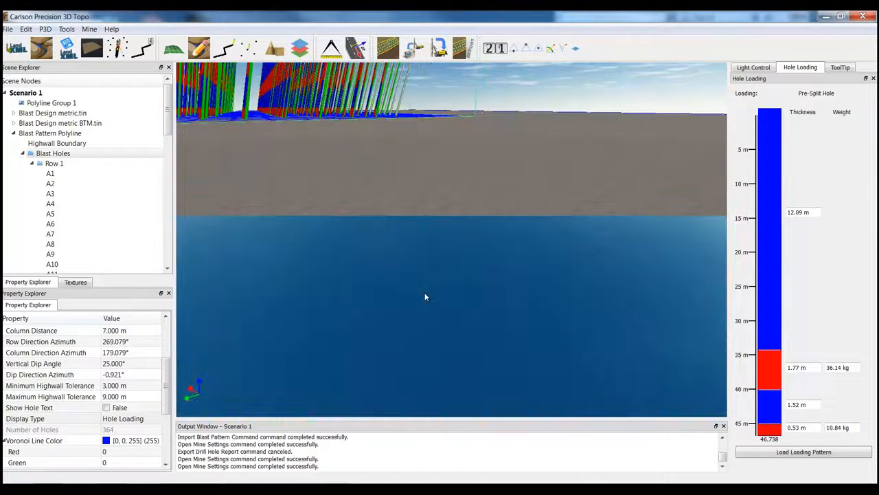
{"action": "scroll", "coordinate": [427, 301], "scroll_direction": "down", "scroll_amount": 2}
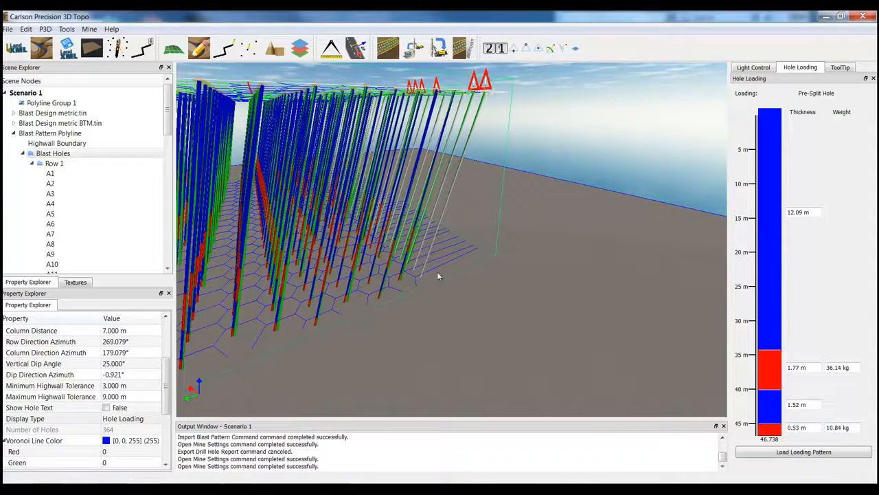
{"action": "left_click_drag", "start_coordinate": [404, 222], "coordinate": [415, 70]}
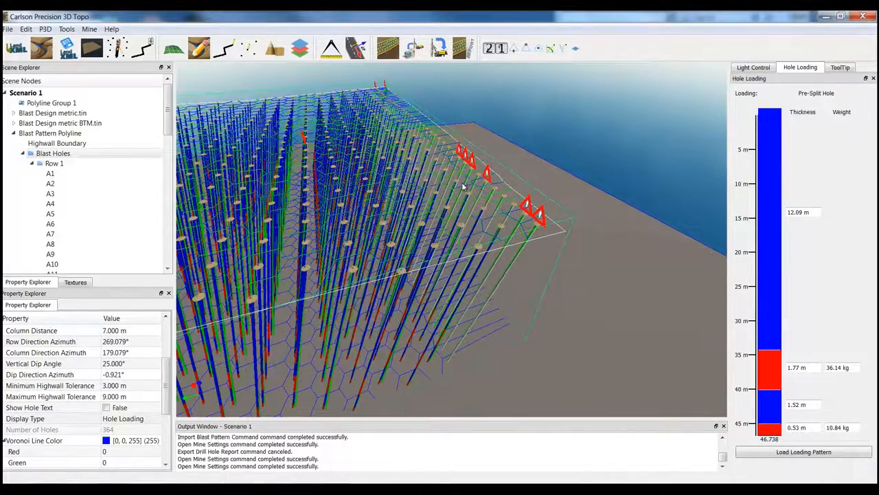
{"action": "left_click_drag", "start_coordinate": [433, 201], "coordinate": [440, 200]}
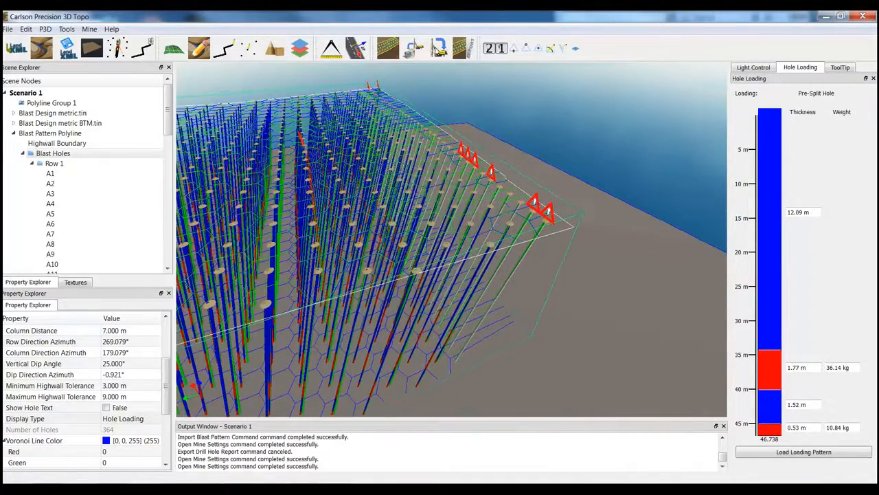
- Start a drill holes report for As Drilled Demo.drl, using the As Drilled Report option
{"action": "left_click", "coordinate": [470, 53]}
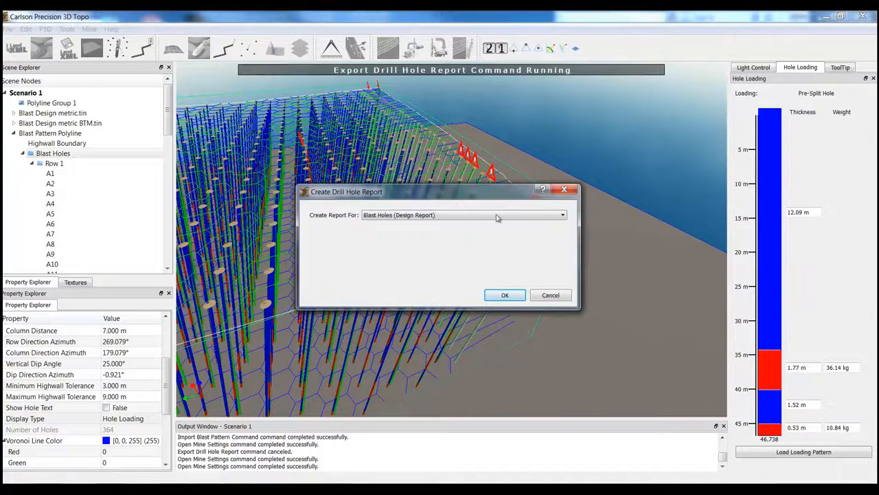
{"action": "left_click", "coordinate": [496, 215]}
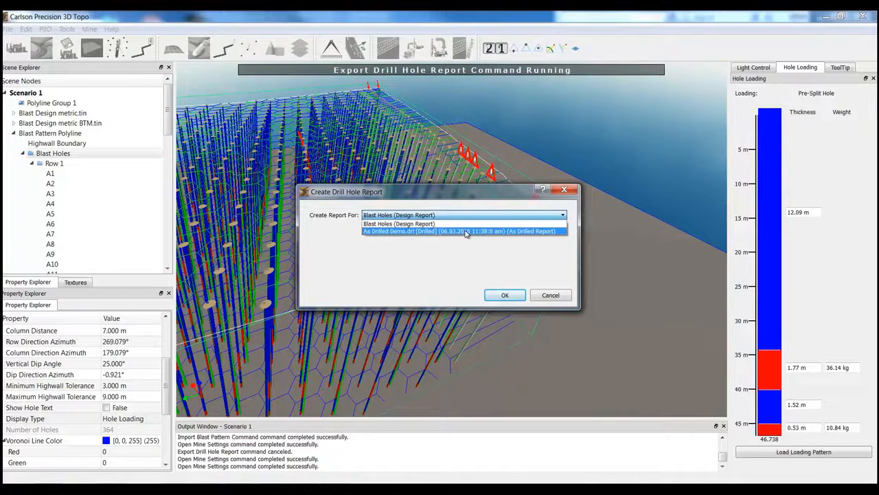
{"action": "left_click", "coordinate": [492, 232]}
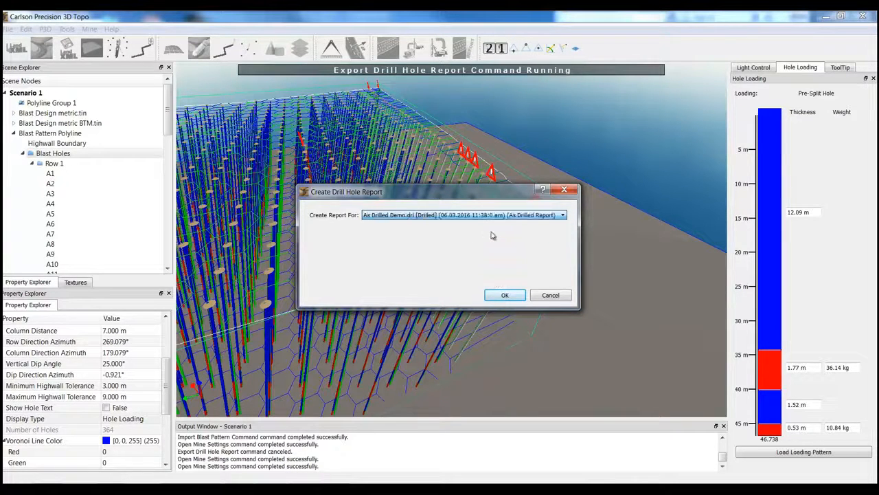
{"action": "left_click", "coordinate": [518, 297]}
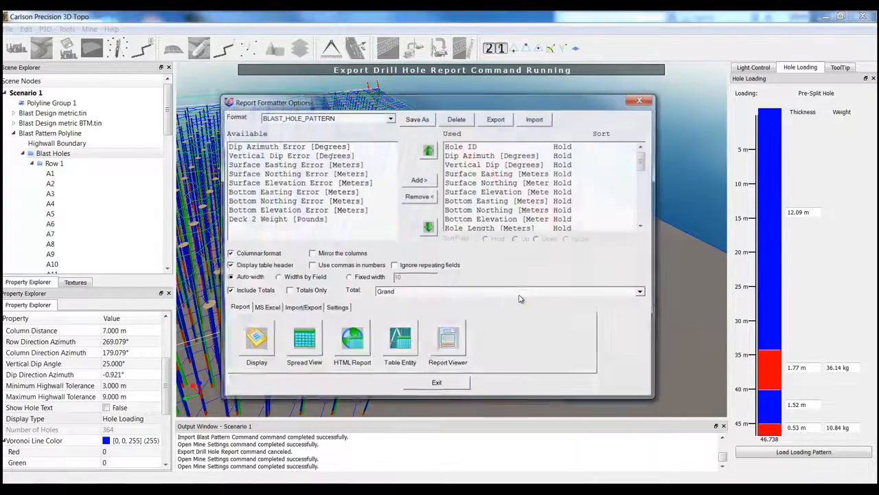
- Add all available fields, from Dip Azimuth Error through Deck 2 Weight, to the report's used fields after Hole ID
{"action": "left_click", "coordinate": [483, 146]}
{"action": "left_click_drag", "start_coordinate": [350, 147], "coordinate": [350, 165]}
{"action": "left_click_drag", "start_coordinate": [347, 215], "coordinate": [345, 220]}
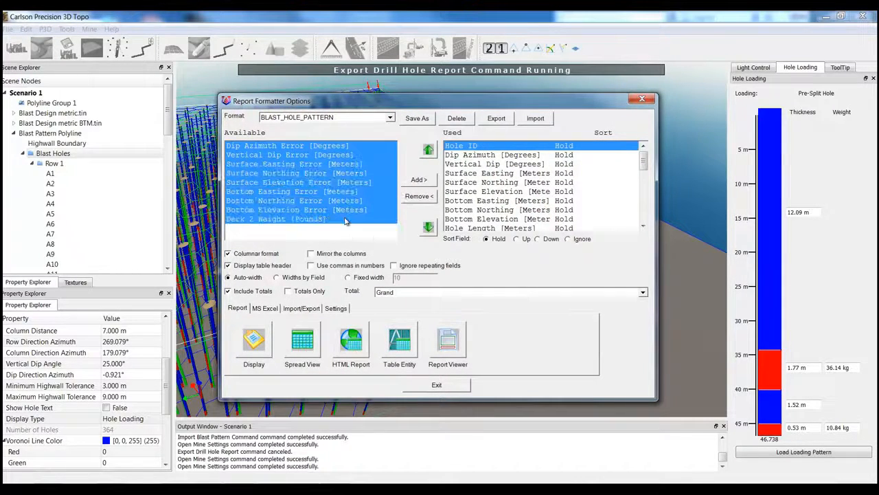
{"action": "left_click", "coordinate": [428, 180]}
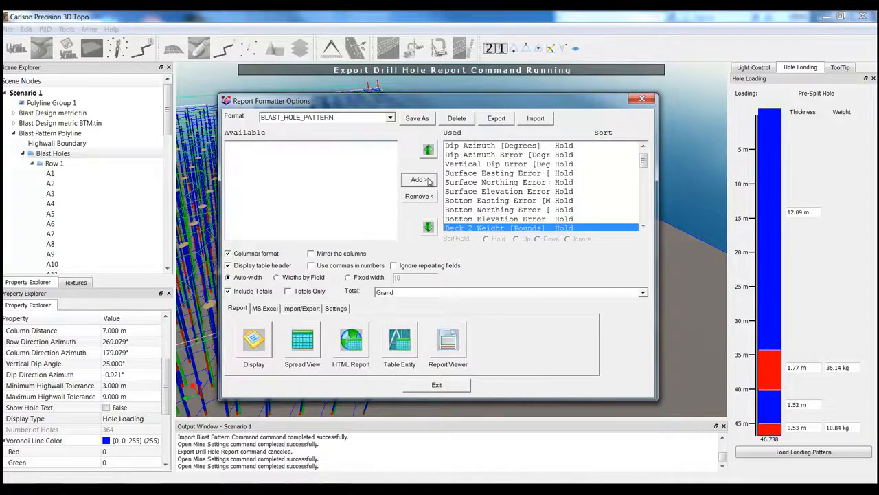
- Display the as-drilled report, review its dip, azimuth, surface and bottom error columns, and exit the report and formatter
{"action": "left_click", "coordinate": [255, 344]}
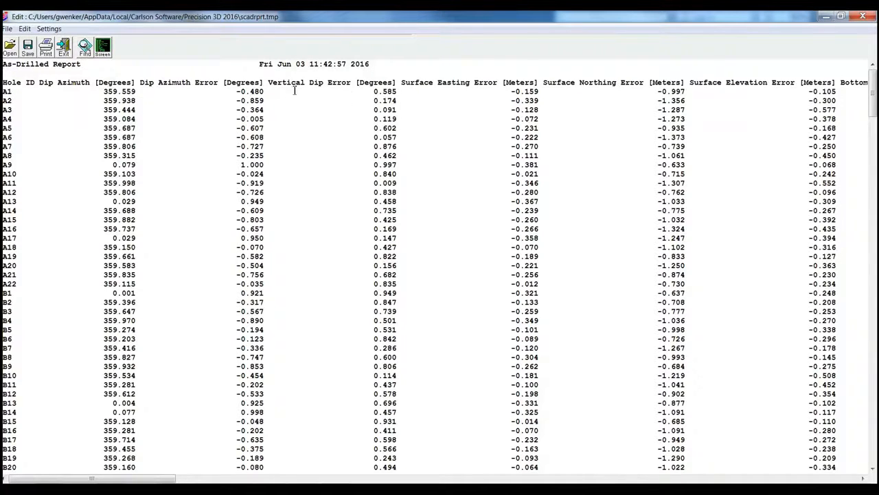
{"action": "left_click_drag", "start_coordinate": [307, 83], "coordinate": [336, 87]}
{"action": "left_click_drag", "start_coordinate": [437, 83], "coordinate": [470, 83]}
{"action": "left_click_drag", "start_coordinate": [96, 479], "coordinate": [225, 474]}
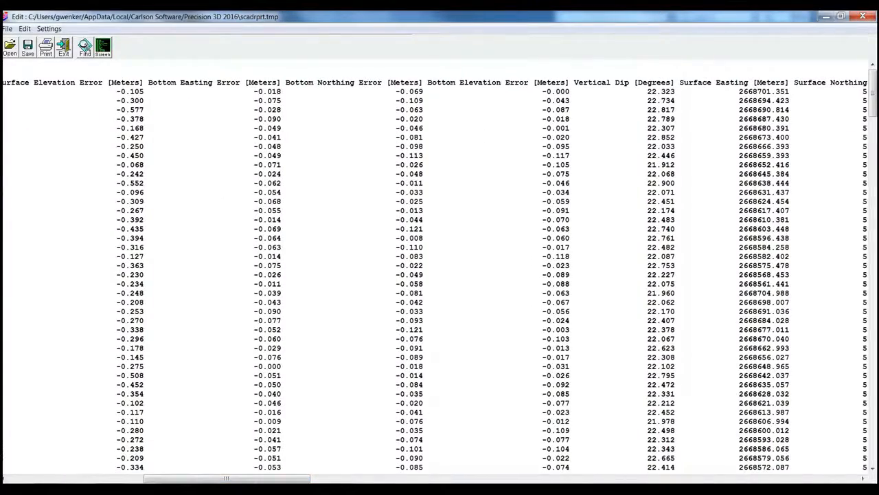
{"action": "left_click_drag", "start_coordinate": [208, 482], "coordinate": [49, 477]}
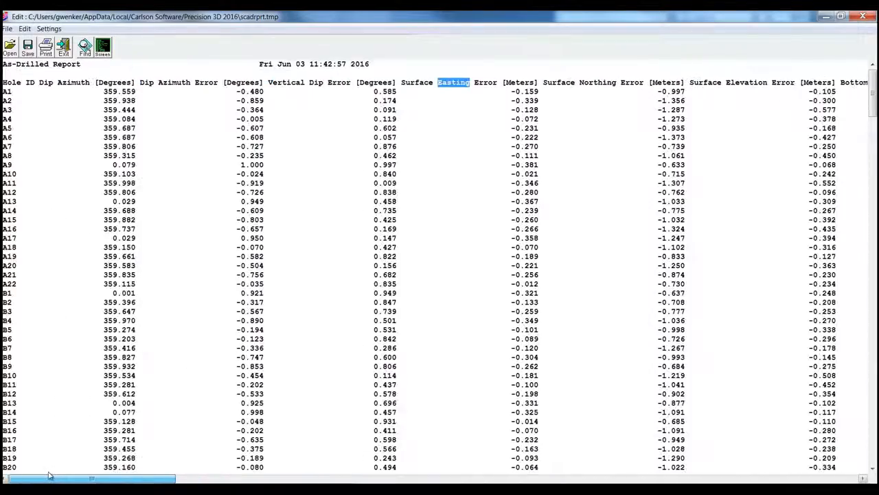
{"action": "left_click", "coordinate": [64, 48]}
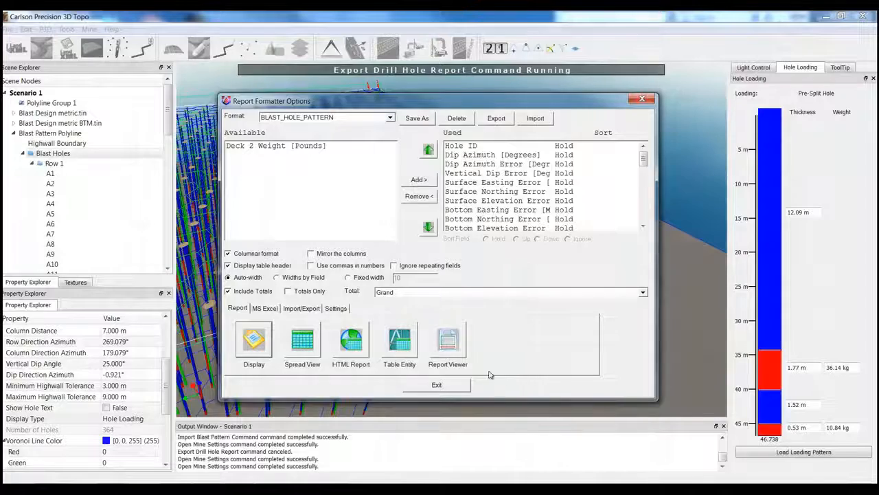
{"action": "left_click", "coordinate": [437, 385]}
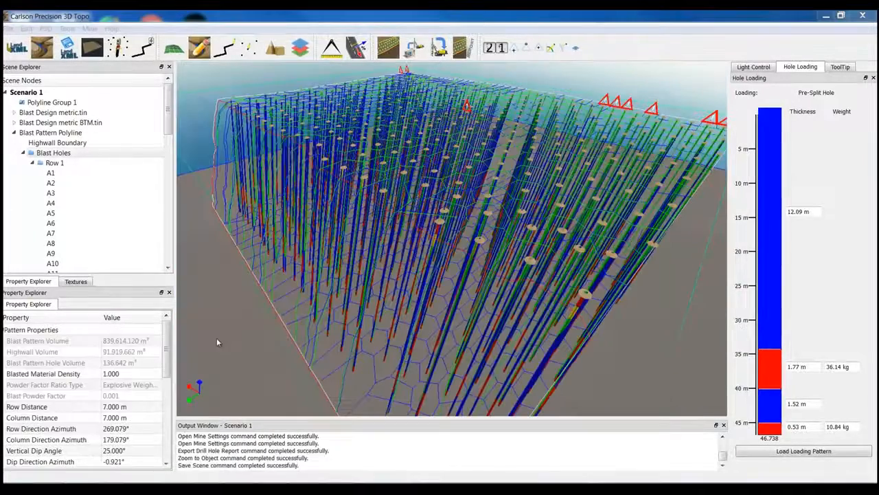
- Hide the as-drilled holes of As Drilled Demo.drl so that only the designed blast holes are displayed
{"action": "left_click_drag", "start_coordinate": [329, 237], "coordinate": [353, 311]}
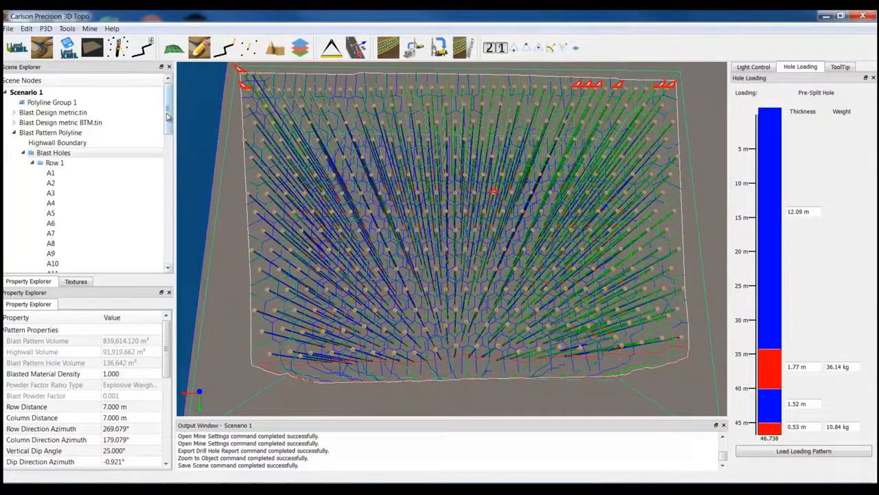
{"action": "left_click_drag", "start_coordinate": [168, 123], "coordinate": [171, 227]}
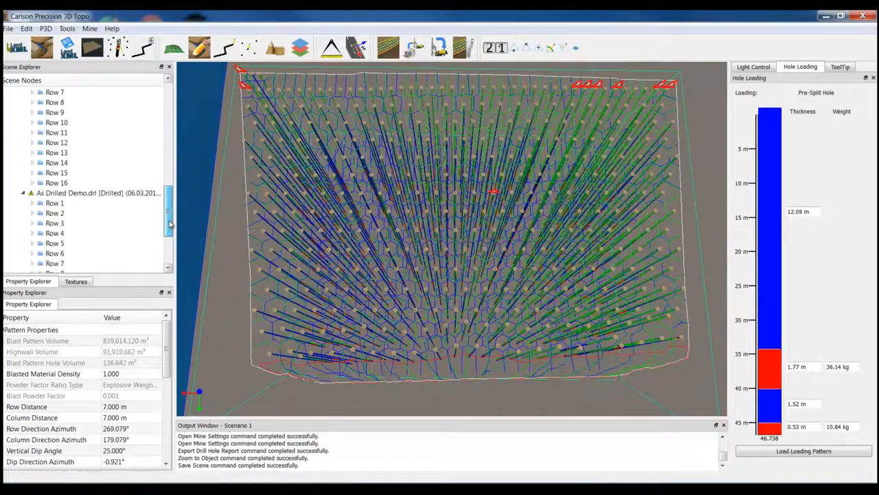
{"action": "left_click", "coordinate": [76, 196]}
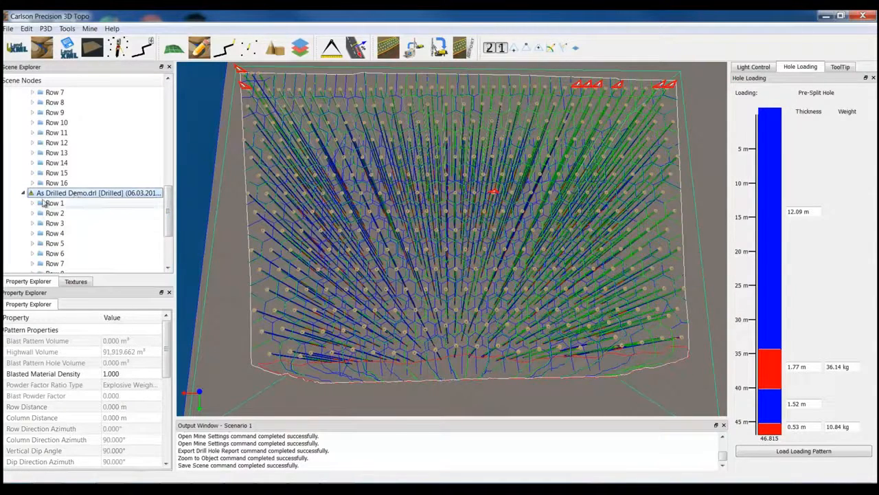
{"action": "left_click_drag", "start_coordinate": [169, 357], "coordinate": [170, 448]}
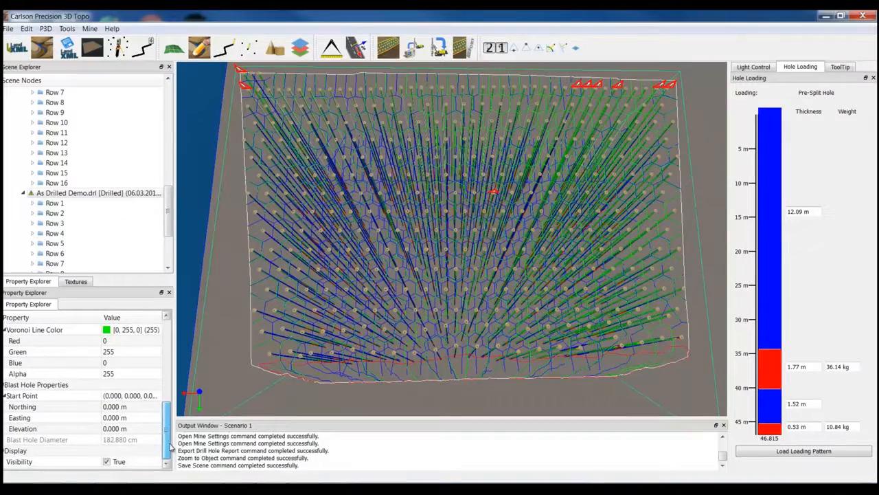
{"action": "left_click", "coordinate": [107, 462]}
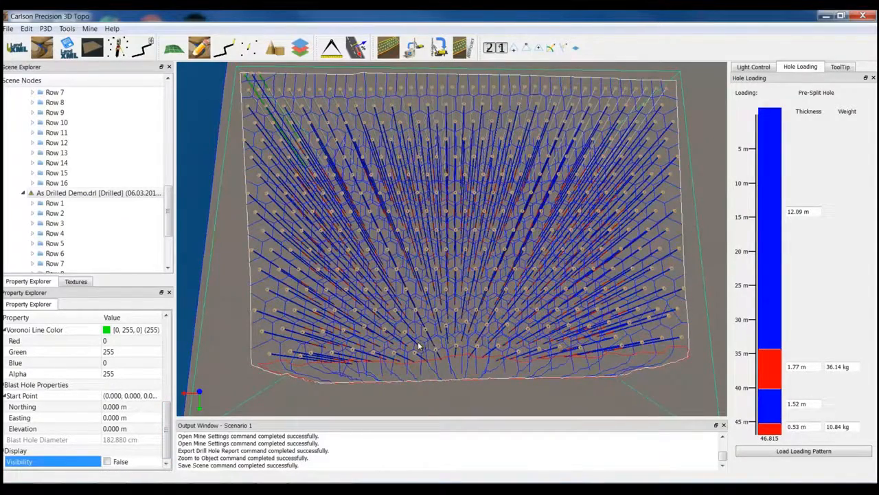
{"action": "middle_click_drag", "start_coordinate": [418, 342], "coordinate": [419, 344]}
- Make the Blast Design metric.tin surface visible over the blast pattern
{"action": "left_click_drag", "start_coordinate": [171, 219], "coordinate": [171, 109]}
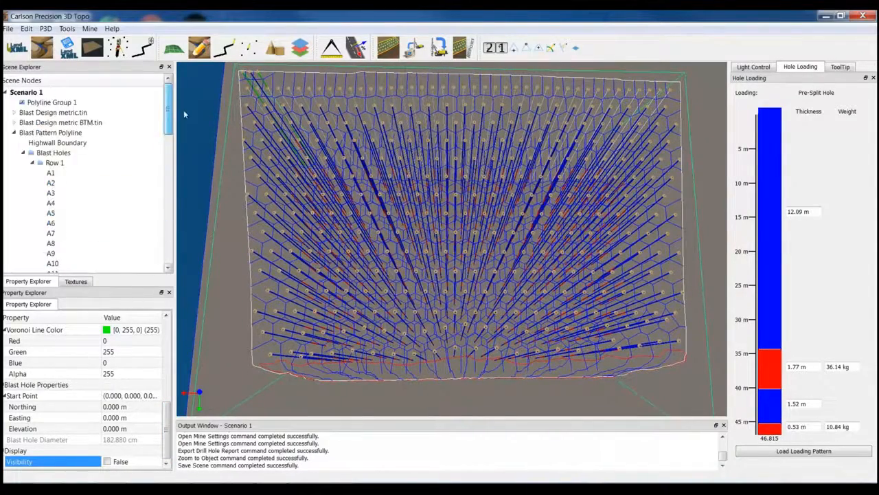
{"action": "left_click", "coordinate": [46, 114]}
{"action": "right_click", "coordinate": [46, 116]}
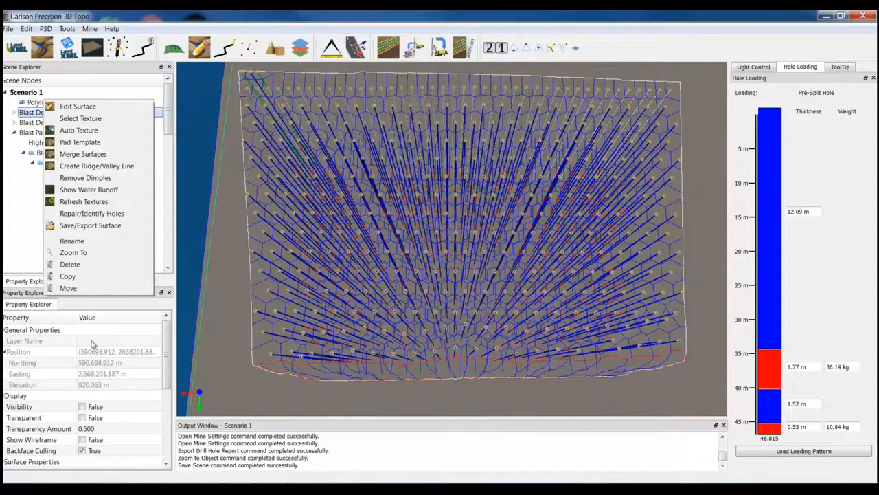
{"action": "left_click", "coordinate": [82, 410]}
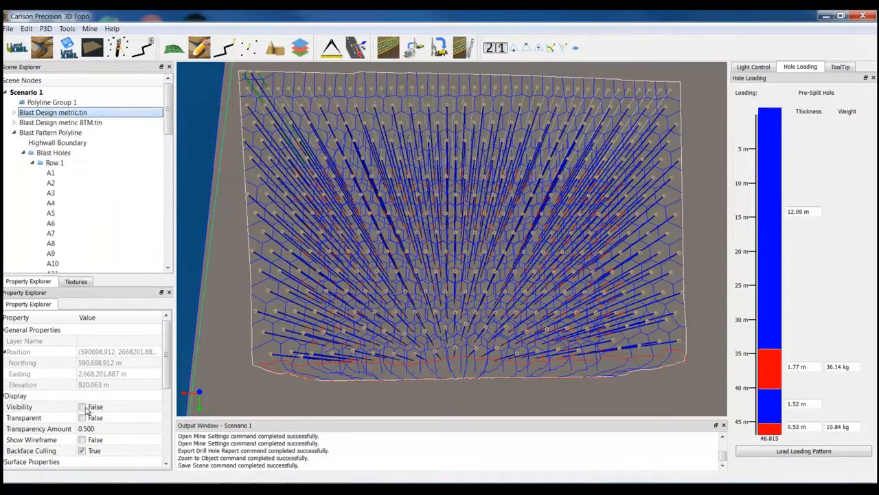
{"action": "left_click", "coordinate": [82, 407]}
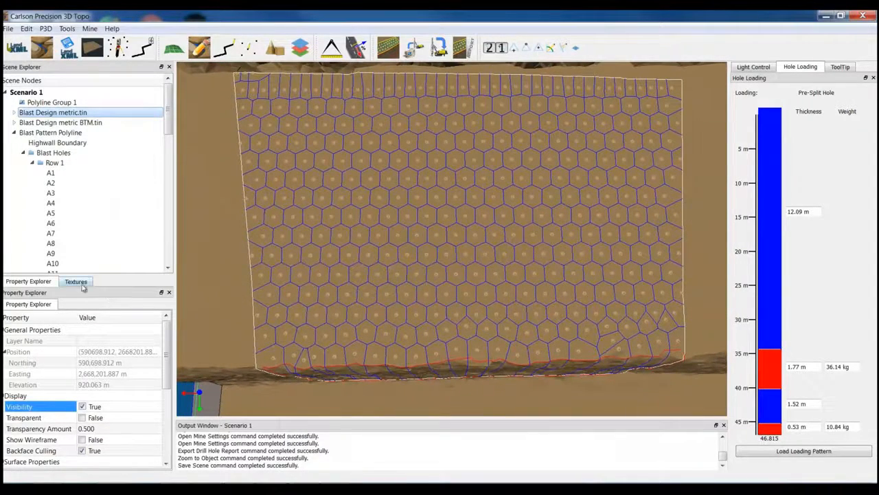
- Apply a dark brown texture from the Ground textures to the Blast Design metric.tin surface
{"action": "left_click", "coordinate": [76, 282]}
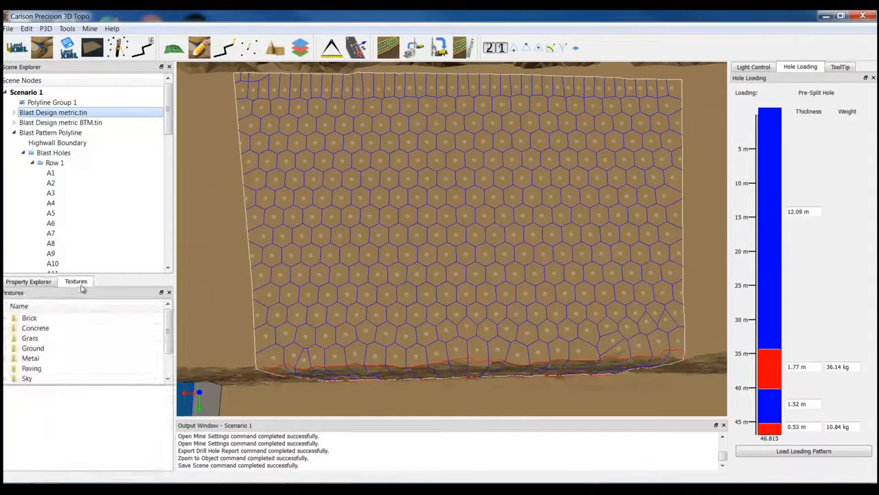
{"action": "left_click", "coordinate": [14, 349]}
{"action": "left_click_drag", "start_coordinate": [170, 388], "coordinate": [170, 440]}
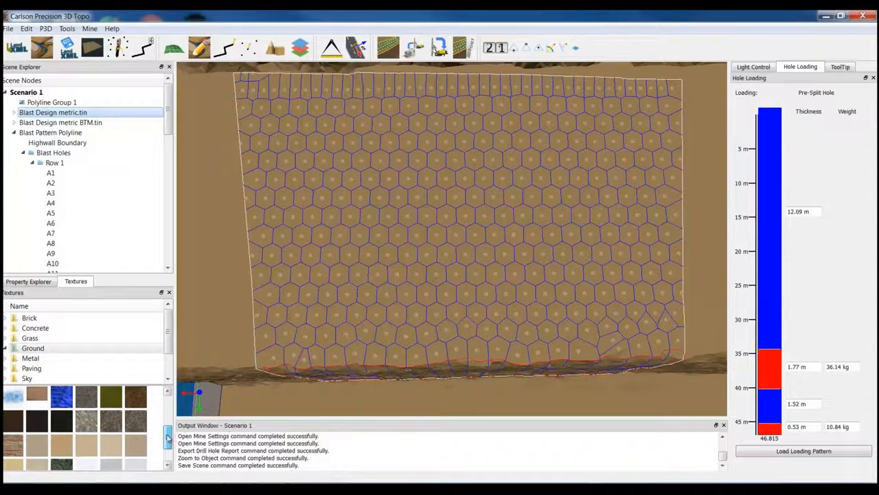
{"action": "left_click_drag", "start_coordinate": [114, 426], "coordinate": [200, 311]}
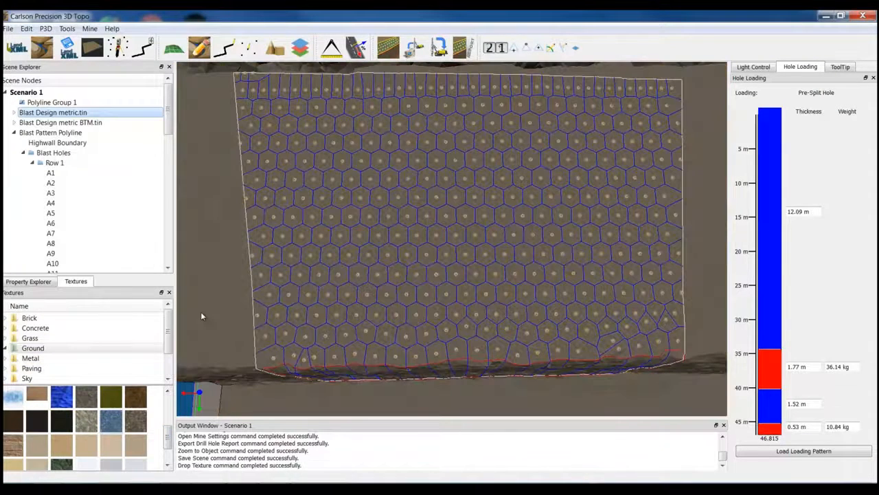
{"action": "left_click_drag", "start_coordinate": [137, 403], "coordinate": [219, 312]}
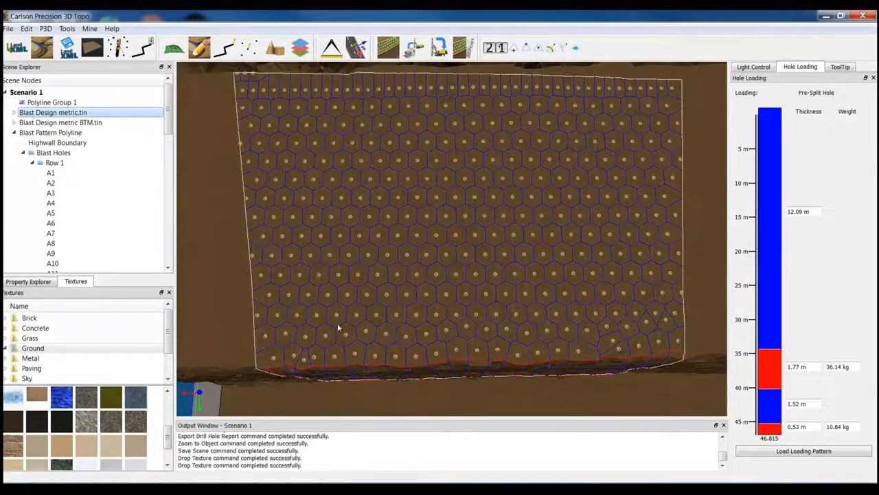
{"action": "scroll", "coordinate": [443, 352], "scroll_direction": "up", "scroll_amount": 4}
{"action": "scroll", "coordinate": [420, 354], "scroll_direction": "up", "scroll_amount": 4}
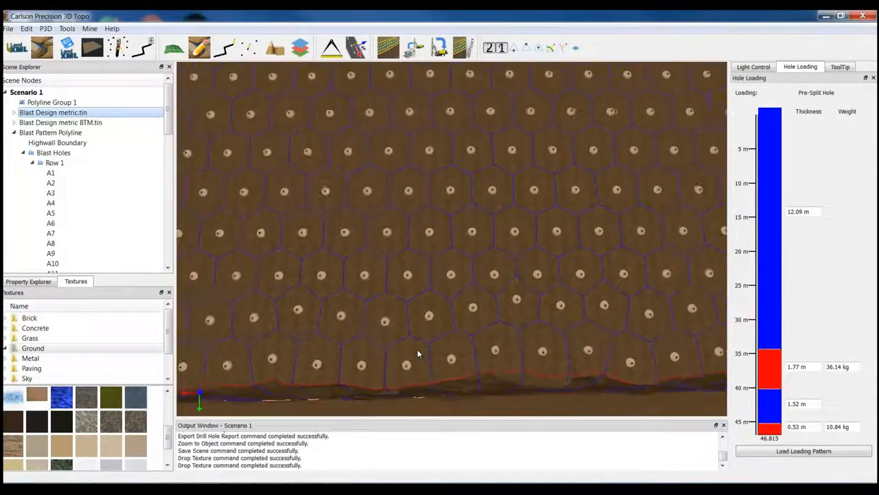
{"action": "mouse_move", "coordinate": [430, 318]}
{"action": "middle_mouse_down"}
{"action": "mouse_move", "coordinate": [414, 293]}
{"action": "mouse_move", "coordinate": [428, 266]}
{"action": "mouse_move", "coordinate": [428, 320]}
{"action": "middle_mouse_up"}
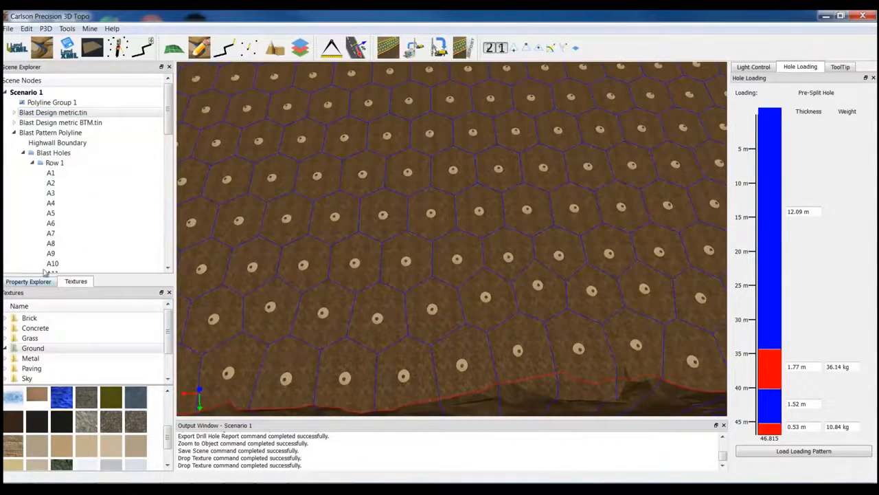
- Enable Show Hole Text for the Blast Holes group and frame the whole labelled pattern
{"action": "left_click", "coordinate": [52, 153]}
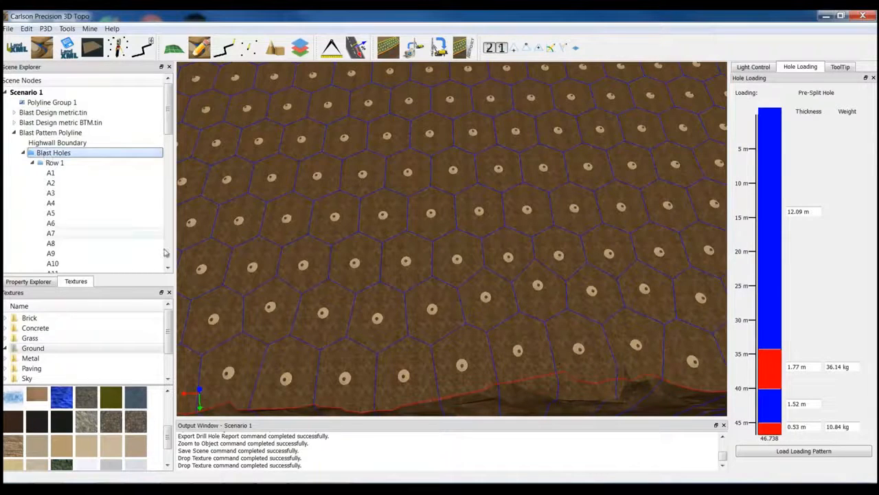
{"action": "left_click", "coordinate": [29, 282]}
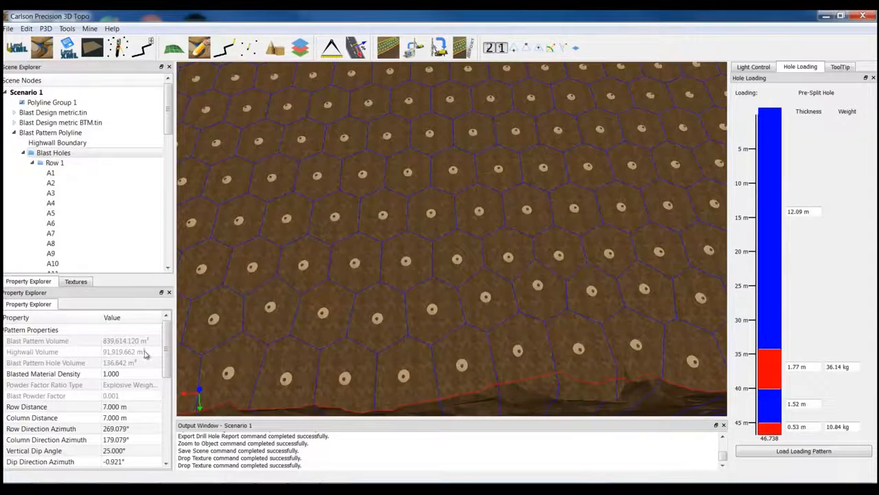
{"action": "left_click_drag", "start_coordinate": [168, 351], "coordinate": [169, 393]}
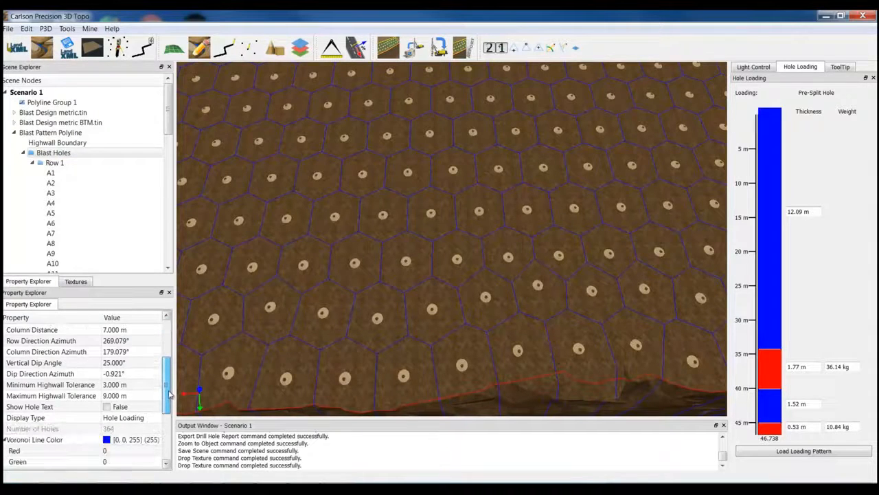
{"action": "left_click", "coordinate": [106, 406]}
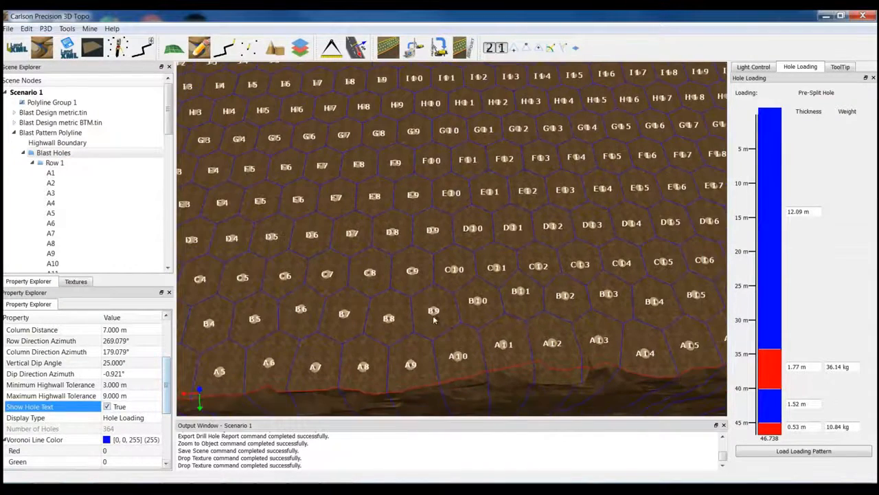
{"action": "scroll", "coordinate": [424, 320], "scroll_direction": "down", "scroll_amount": 10}
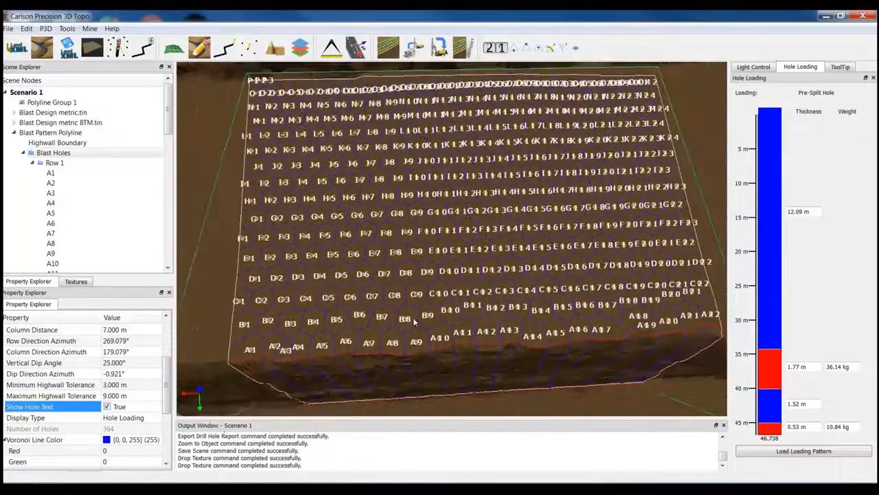
{"action": "scroll", "coordinate": [416, 320], "scroll_direction": "down", "scroll_amount": 1}
{"action": "middle_click_drag", "start_coordinate": [453, 297], "coordinate": [444, 313]}
{"action": "scroll", "coordinate": [454, 306], "scroll_direction": "up", "scroll_amount": 1}
{"action": "scroll", "coordinate": [453, 306], "scroll_direction": "up", "scroll_amount": 1}
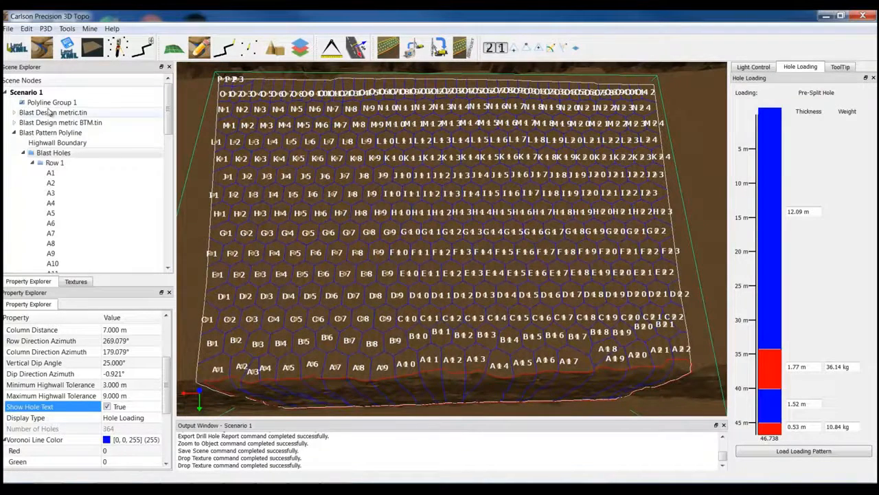
- Save the current view of the labelled pattern as a PDF named Pattern1 in the Documents library
{"action": "left_click", "coordinate": [9, 28]}
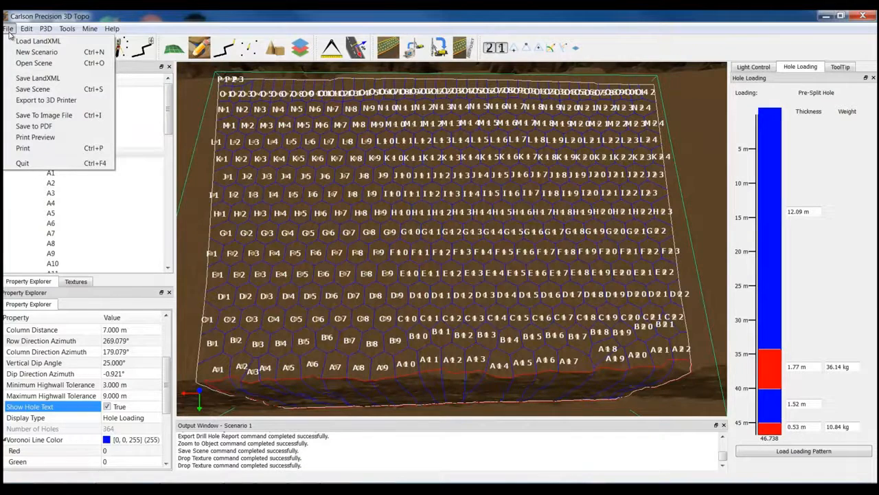
{"action": "left_click", "coordinate": [57, 130]}
{"action": "left_click_drag", "start_coordinate": [250, 15], "coordinate": [316, 47]}
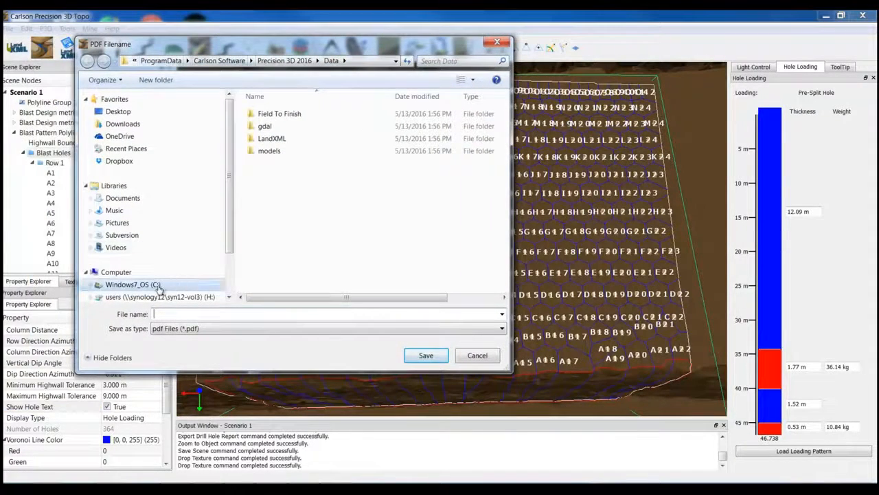
{"action": "left_click", "coordinate": [122, 198]}
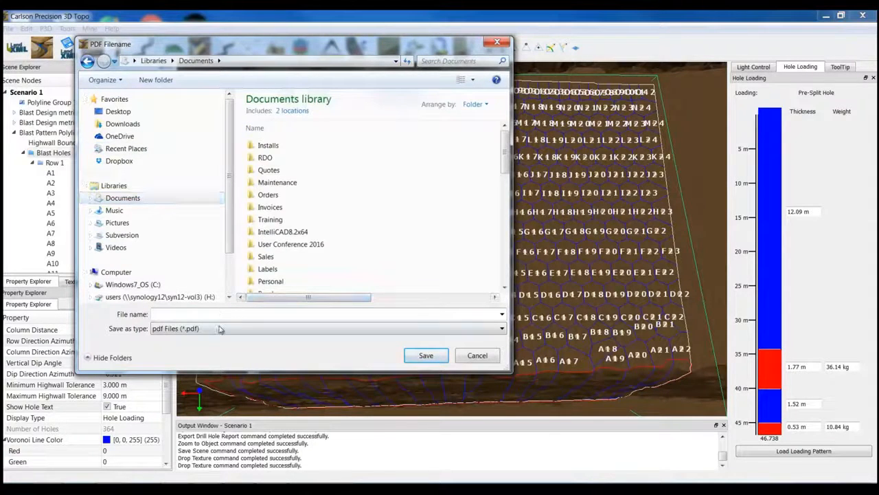
{"action": "type", "text": "Pattern1"}
{"action": "key", "text": "Return"}
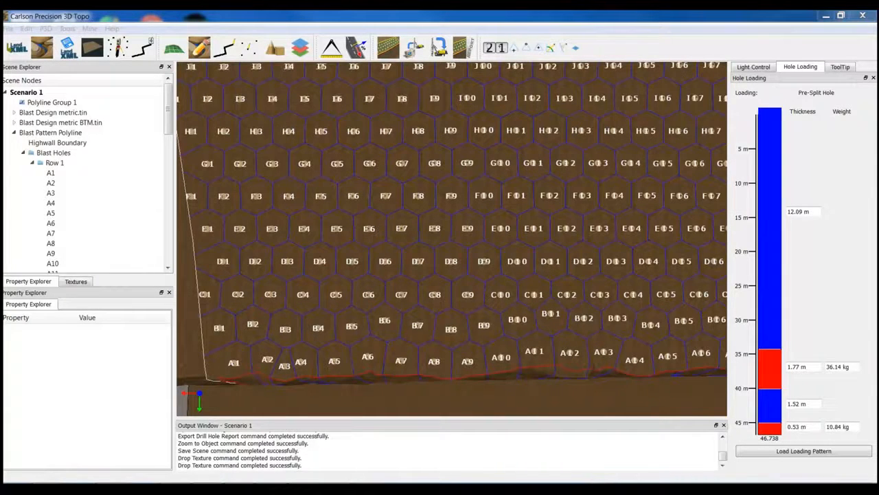
- Examine the hole labels in Pattern1.pdf in Adobe Acrobat and return to Carlson Precision 3D Topo
{"action": "left_click_drag", "start_coordinate": [1, 166], "coordinate": [405, 62]}
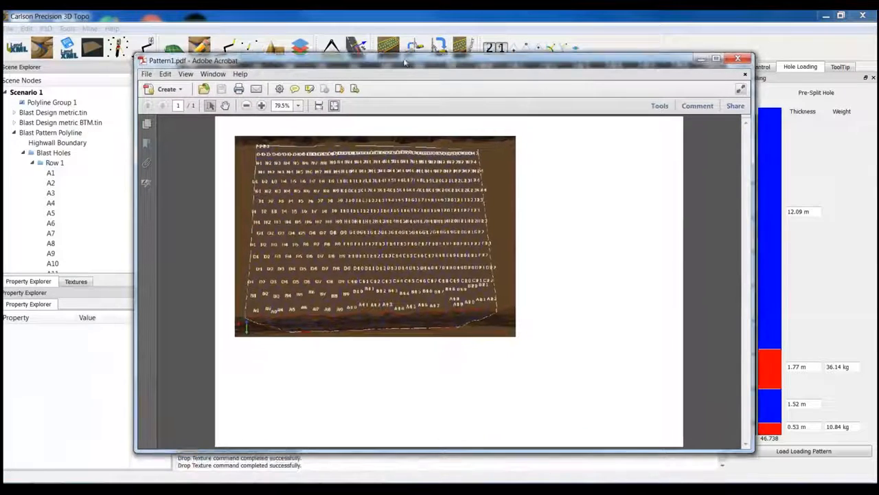
{"action": "left_click", "coordinate": [261, 106]}
{"action": "left_click", "coordinate": [262, 108]}
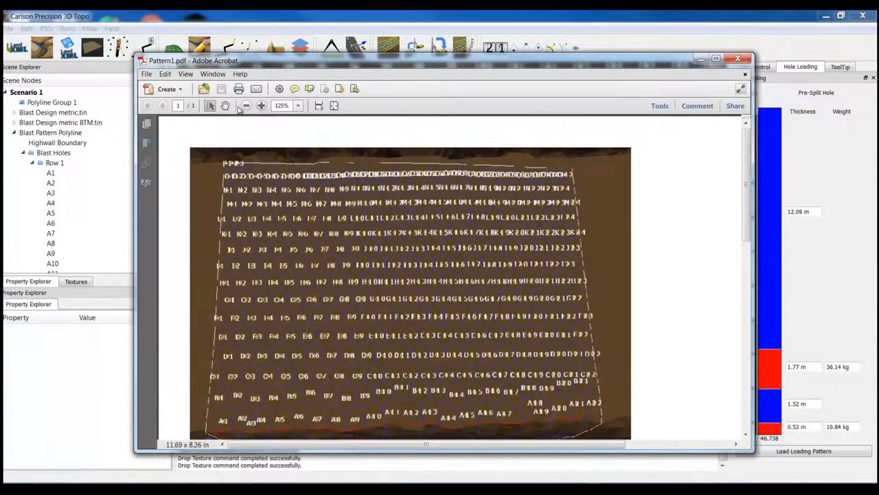
{"action": "left_click", "coordinate": [246, 107]}
{"action": "left_click", "coordinate": [246, 107]}
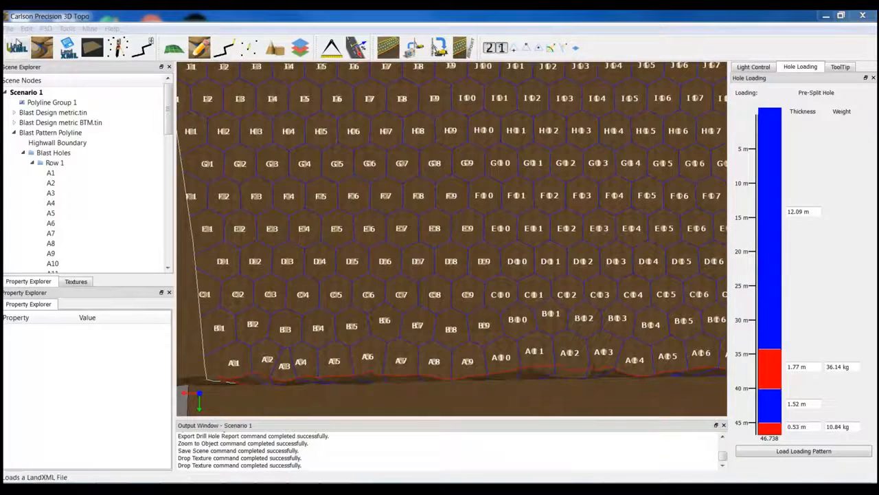
- Check the print preview of the labelled blast pattern and close it
{"action": "left_click", "coordinate": [8, 28]}
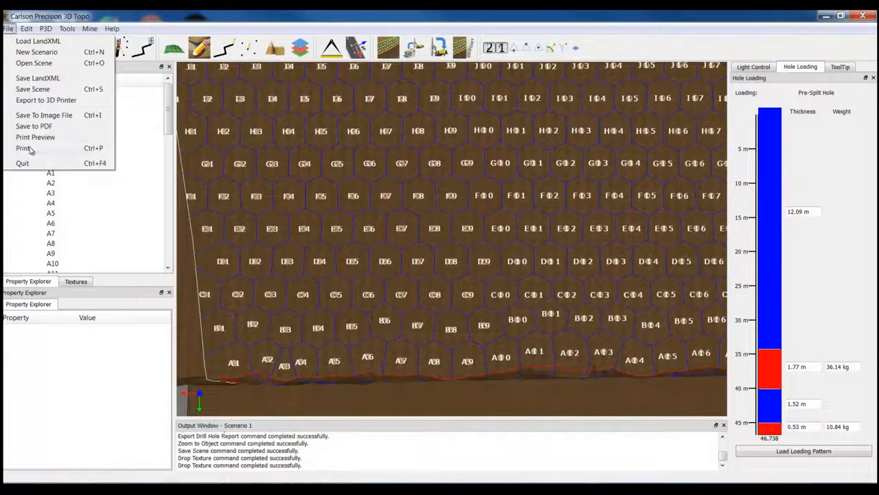
{"action": "left_click", "coordinate": [224, 165]}
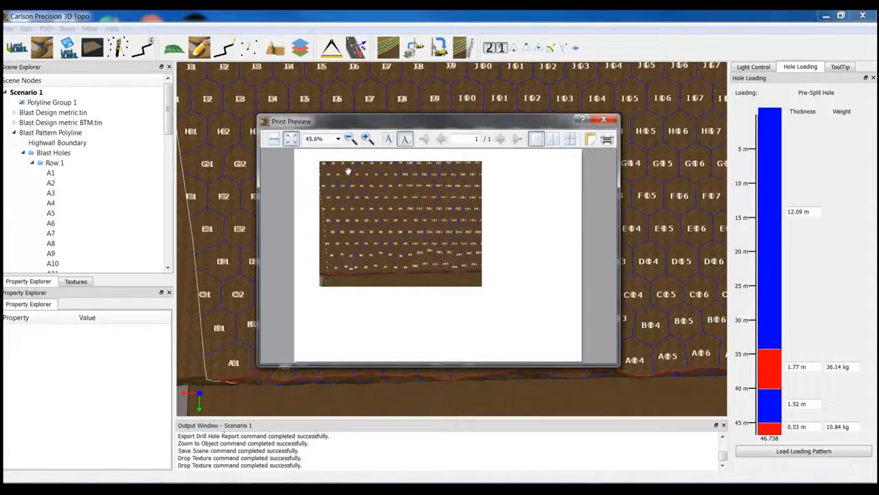
{"action": "left_click", "coordinate": [604, 121]}
- Open the option to save the current view as an image file, and cancel it without saving
{"action": "left_click", "coordinate": [9, 29]}
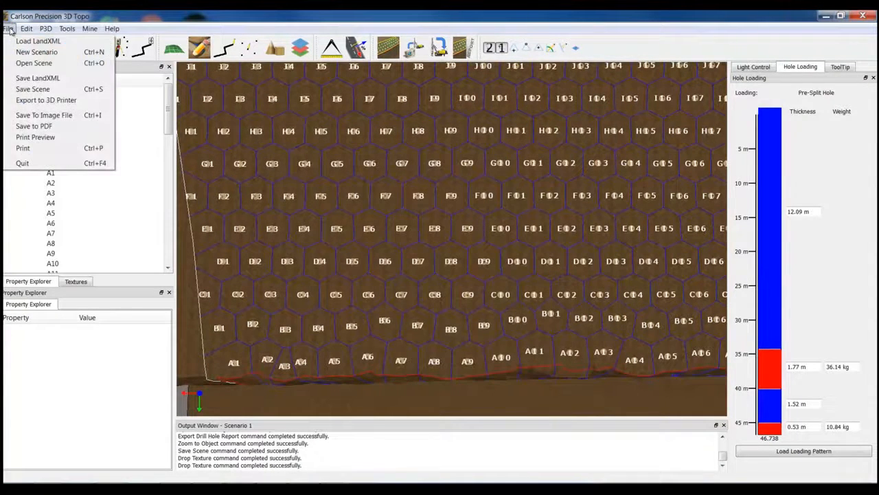
{"action": "left_click", "coordinate": [68, 117]}
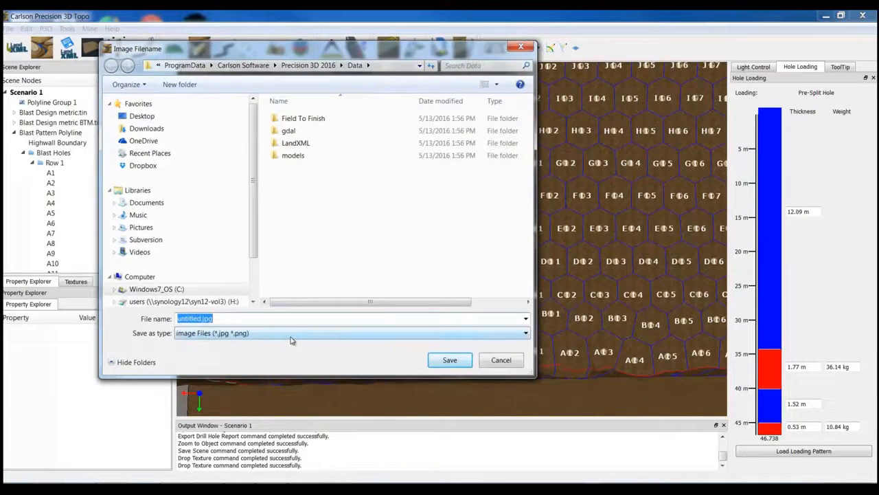
{"action": "left_click", "coordinate": [500, 360]}
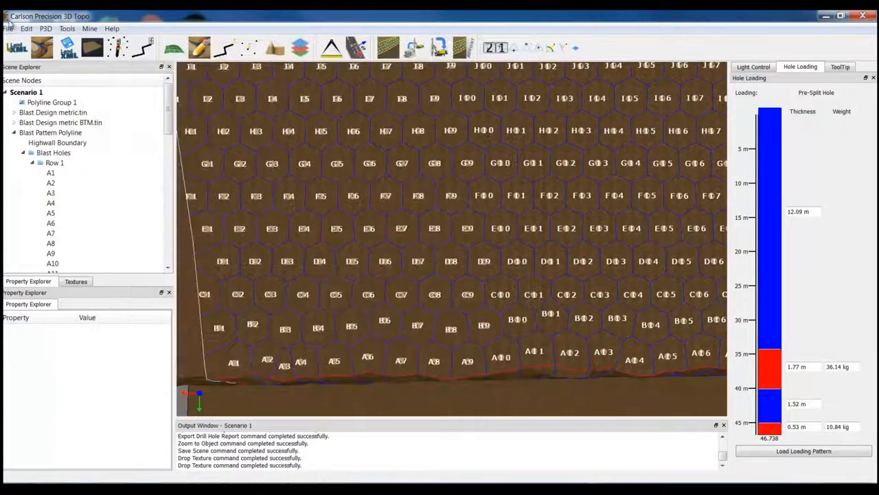
{"action": "left_click", "coordinate": [8, 28]}
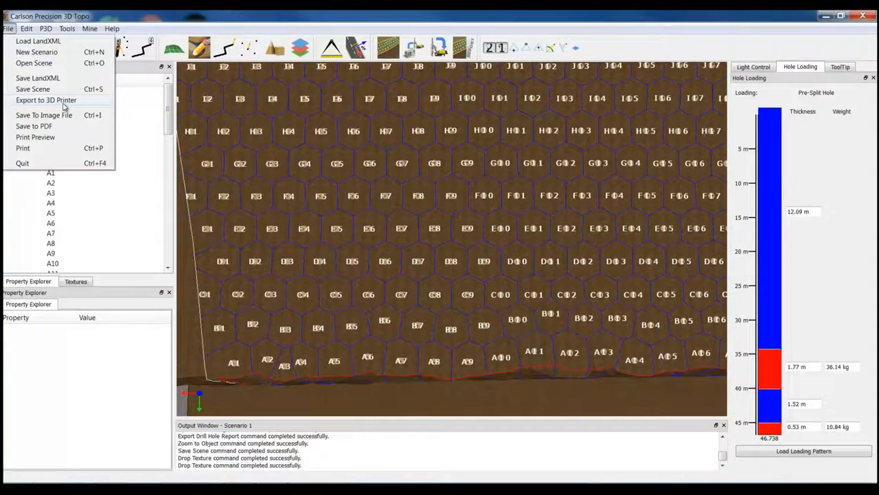
{"action": "left_click", "coordinate": [111, 18]}
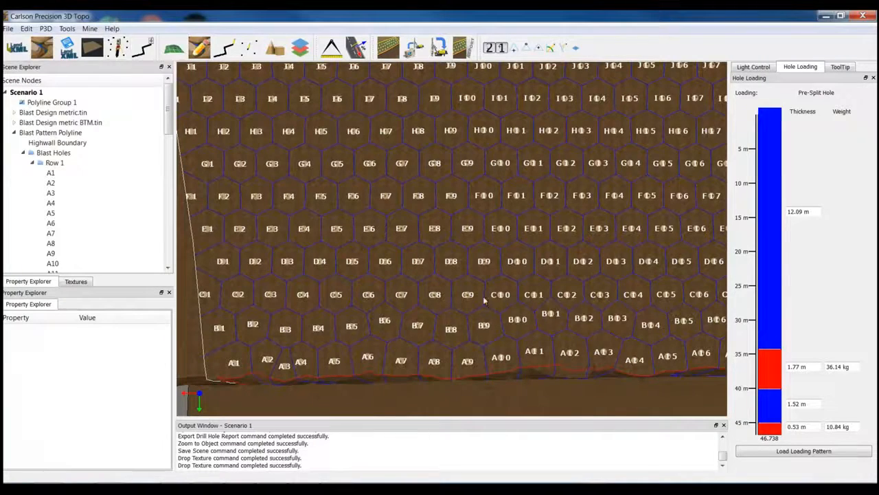
{"action": "scroll", "coordinate": [534, 268], "scroll_direction": "down", "scroll_amount": 5}
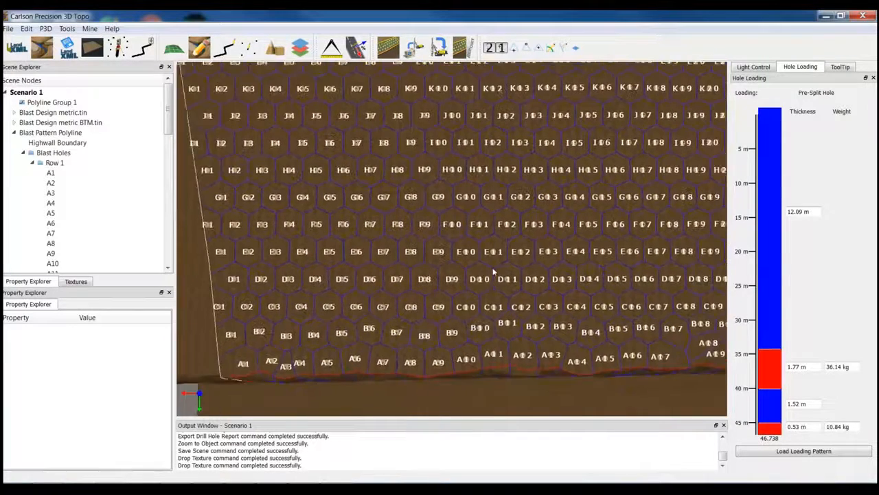
{"action": "scroll", "coordinate": [492, 272], "scroll_direction": "down", "scroll_amount": 5}
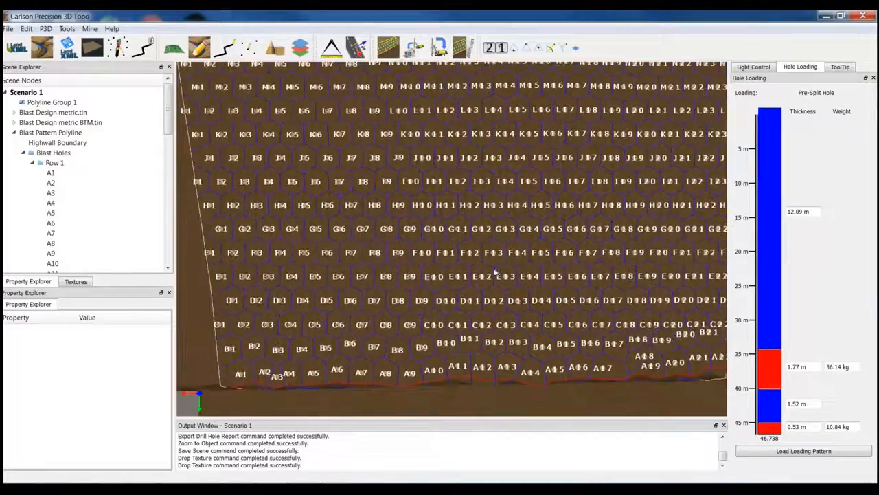
{"action": "scroll", "coordinate": [525, 268], "scroll_direction": "down", "scroll_amount": 5}
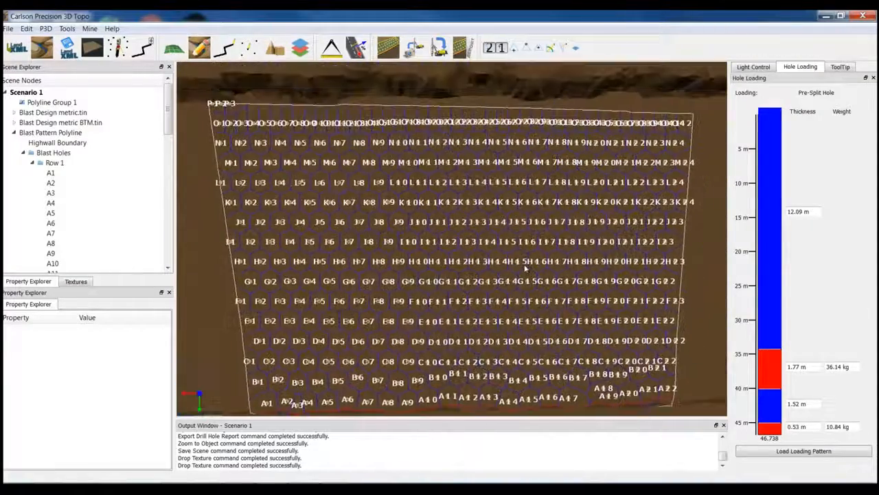
{"action": "middle_click_drag", "start_coordinate": [523, 260], "coordinate": [523, 266]}
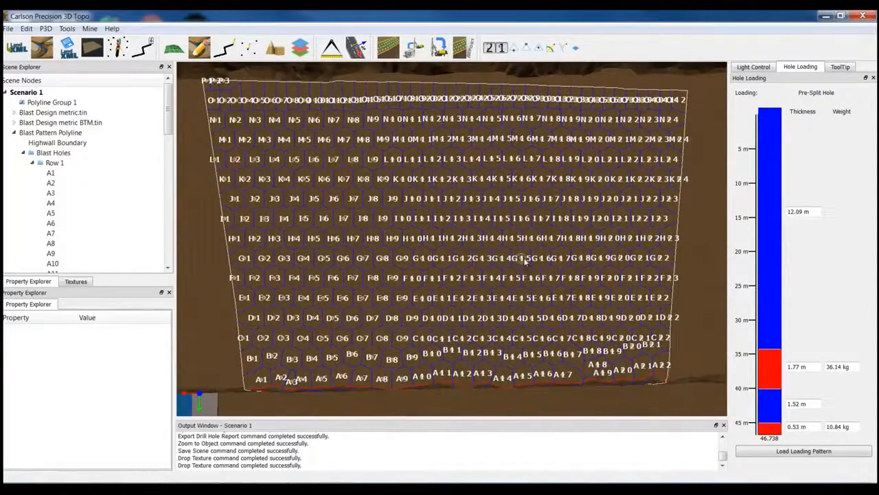